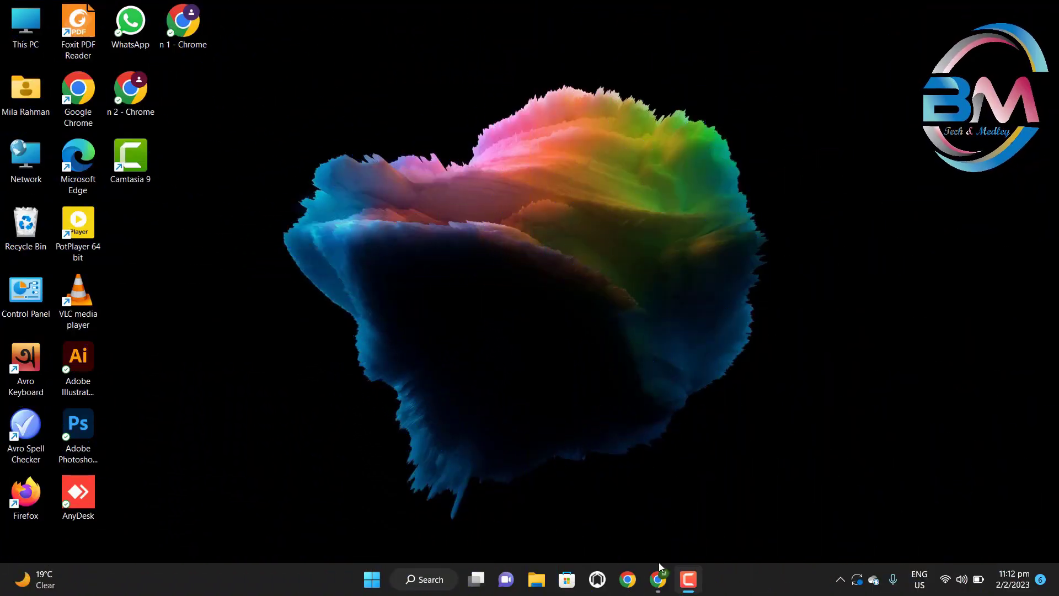
# - Launch Chrome from the taskbar so a blank New Tab page appears
pyautogui.click(657, 578)
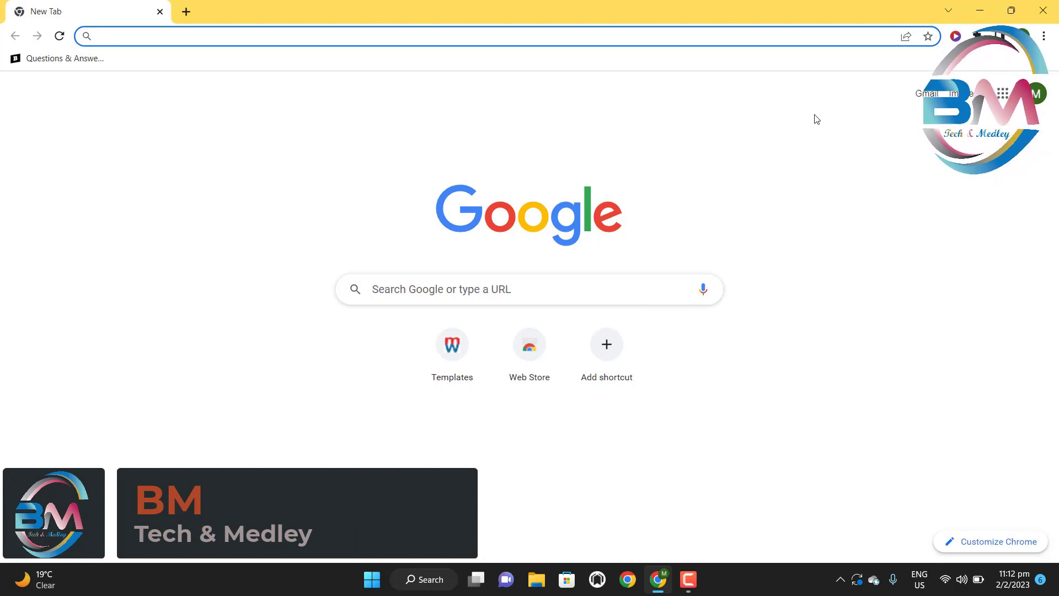
# - Clear Chrome's browsing data for All time from Privacy and security settings
pyautogui.click(1044, 37)
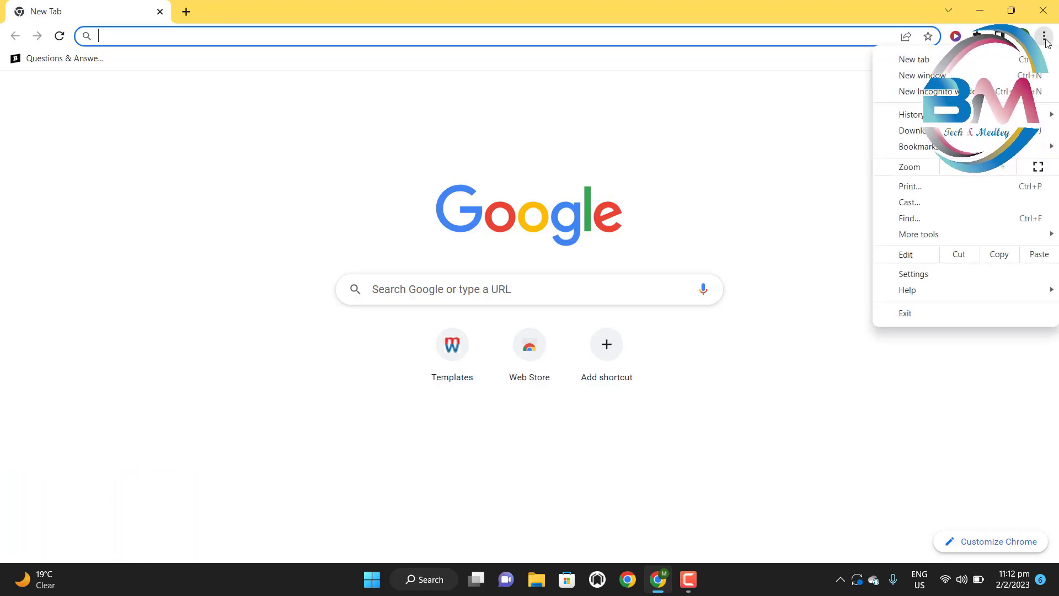
pyautogui.click(955, 272)
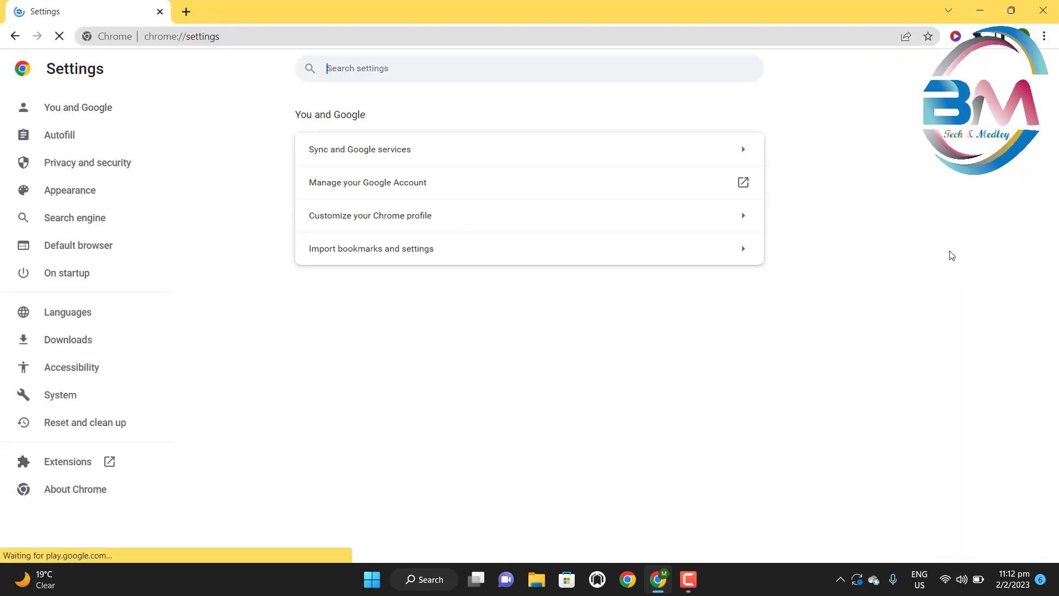
pyautogui.click(122, 164)
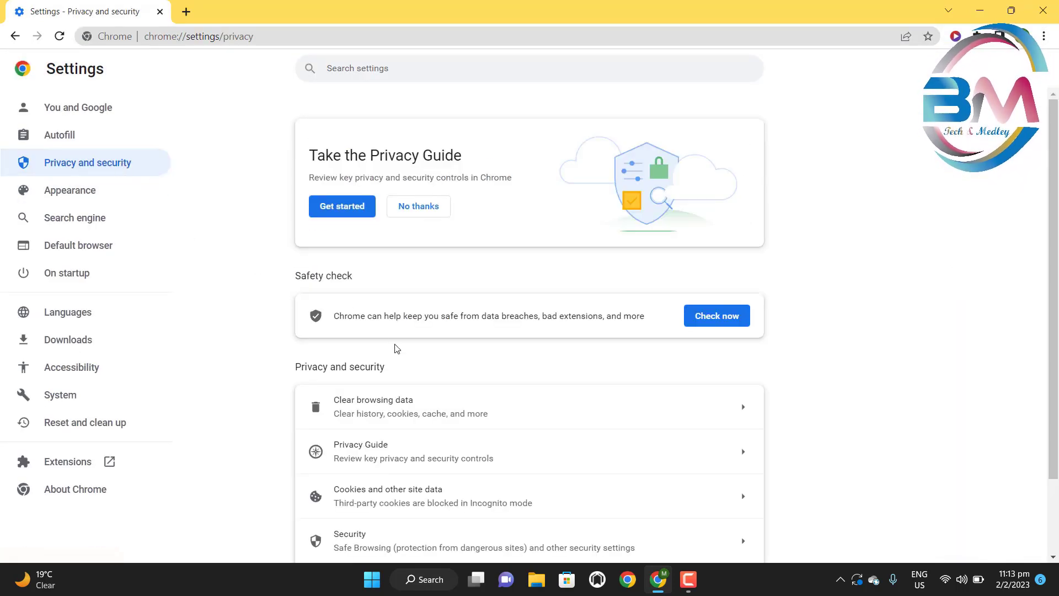
pyautogui.scroll(-1, 381, 358)
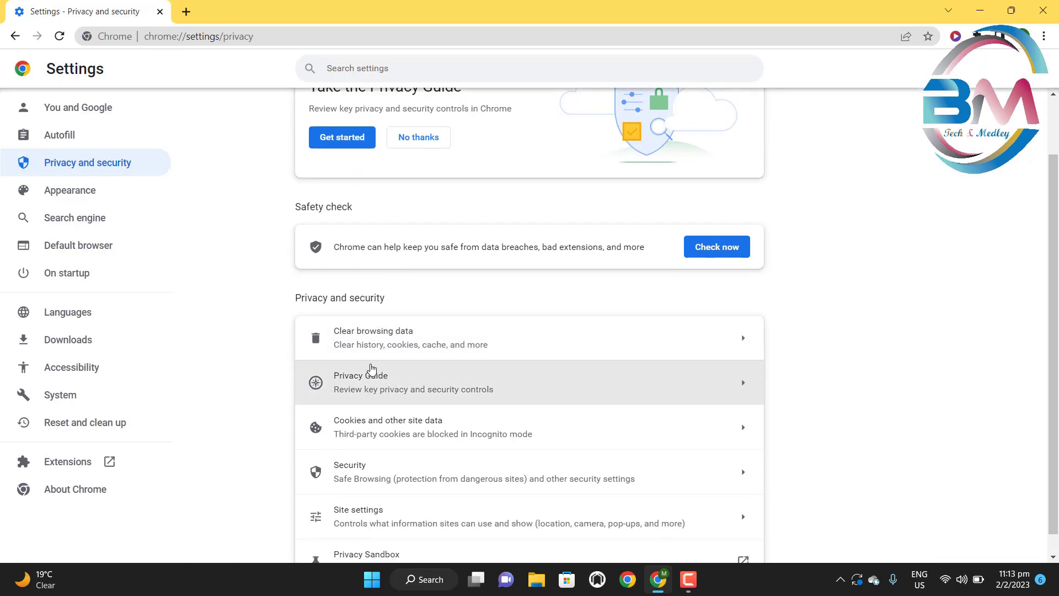
pyautogui.click(440, 342)
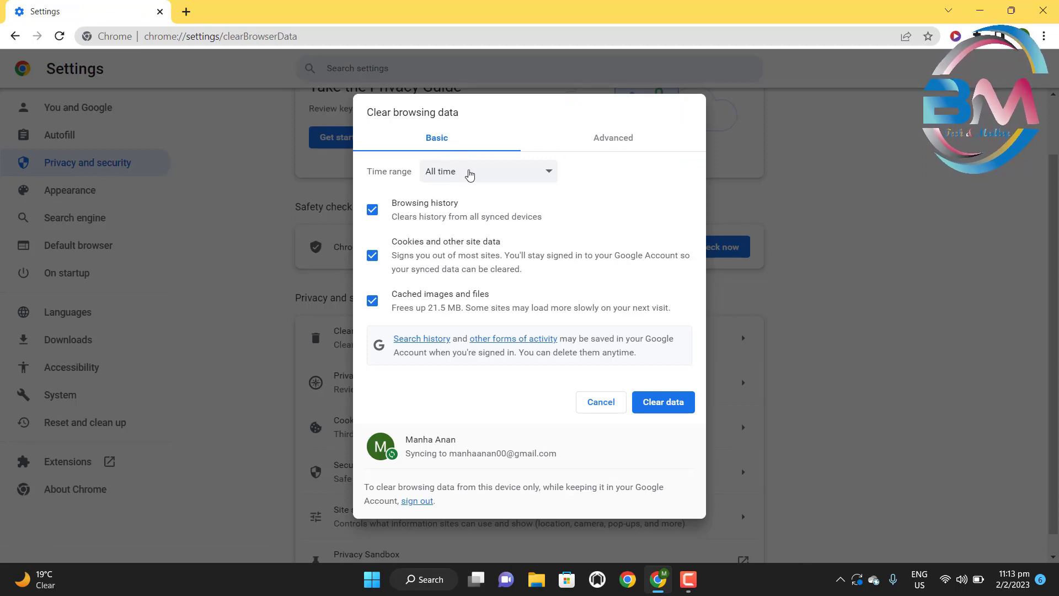
pyautogui.click(513, 176)
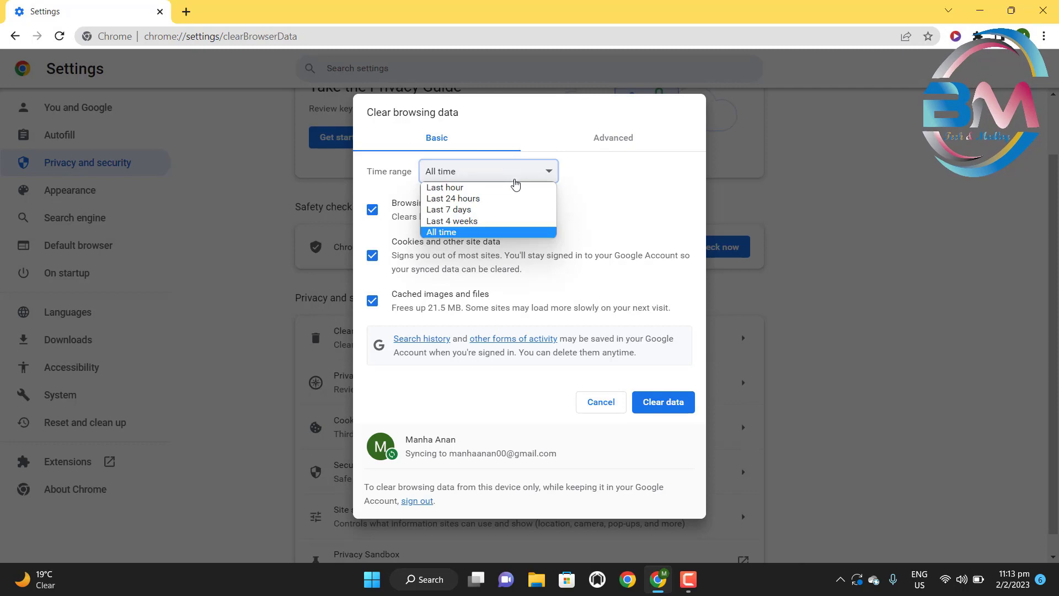
pyautogui.click(474, 232)
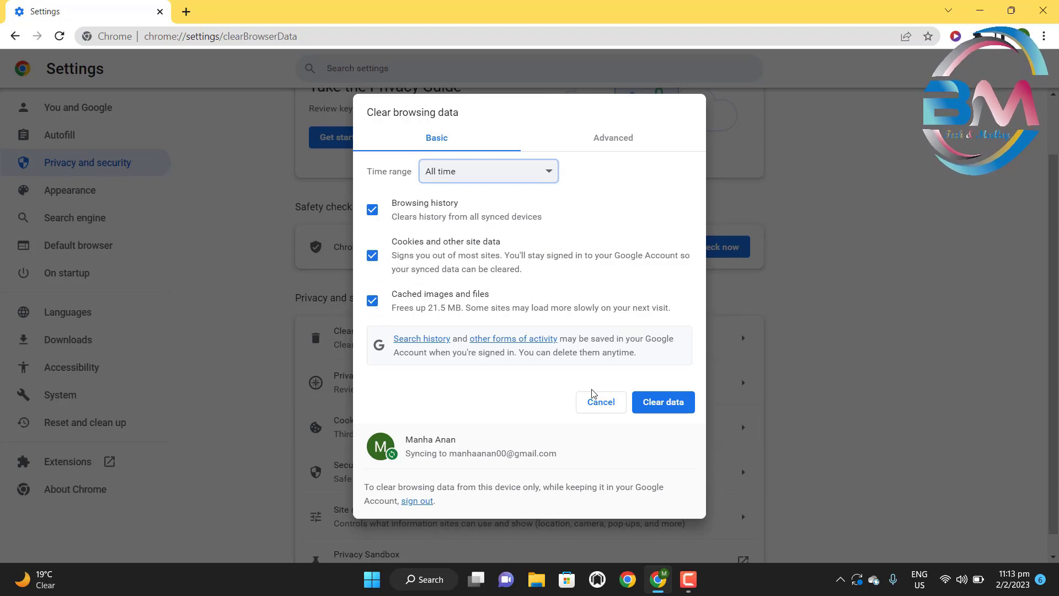
pyautogui.click(656, 404)
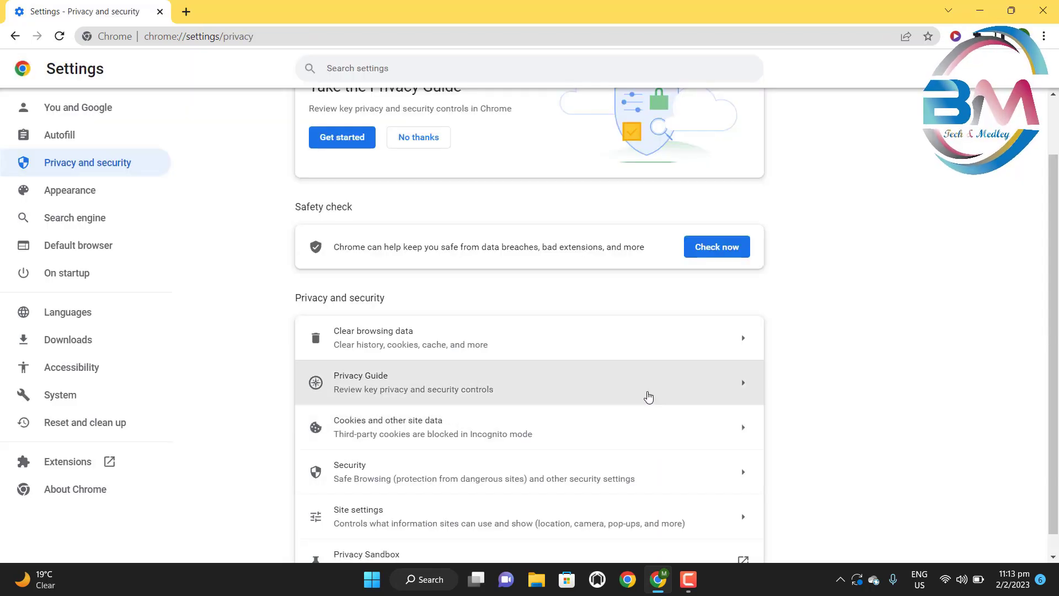
# - Clear all-time data again from the Advanced tab, including cookies and cached files
pyautogui.click(619, 353)
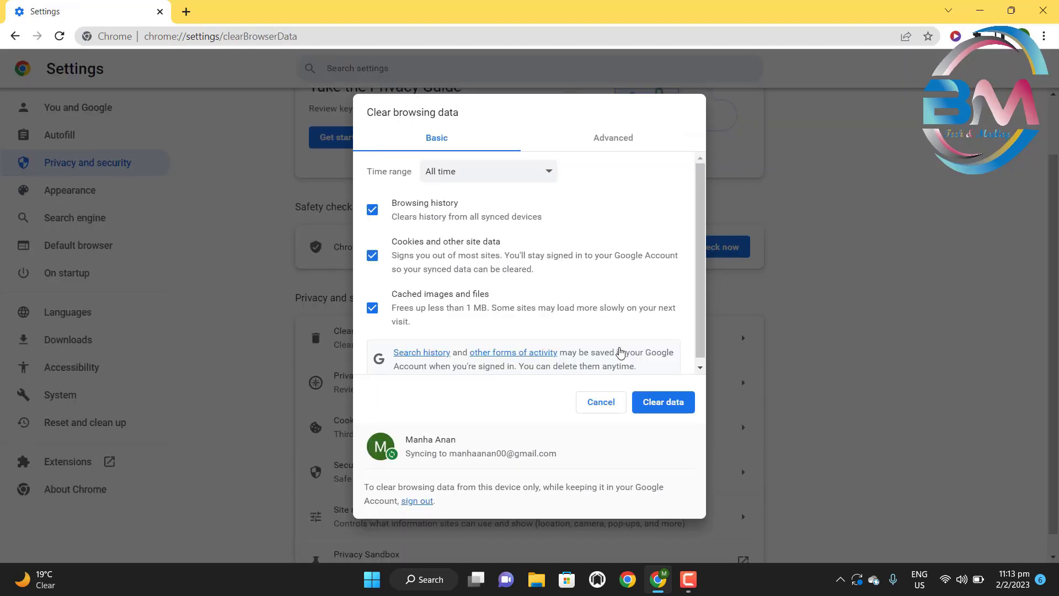
pyautogui.click(613, 133)
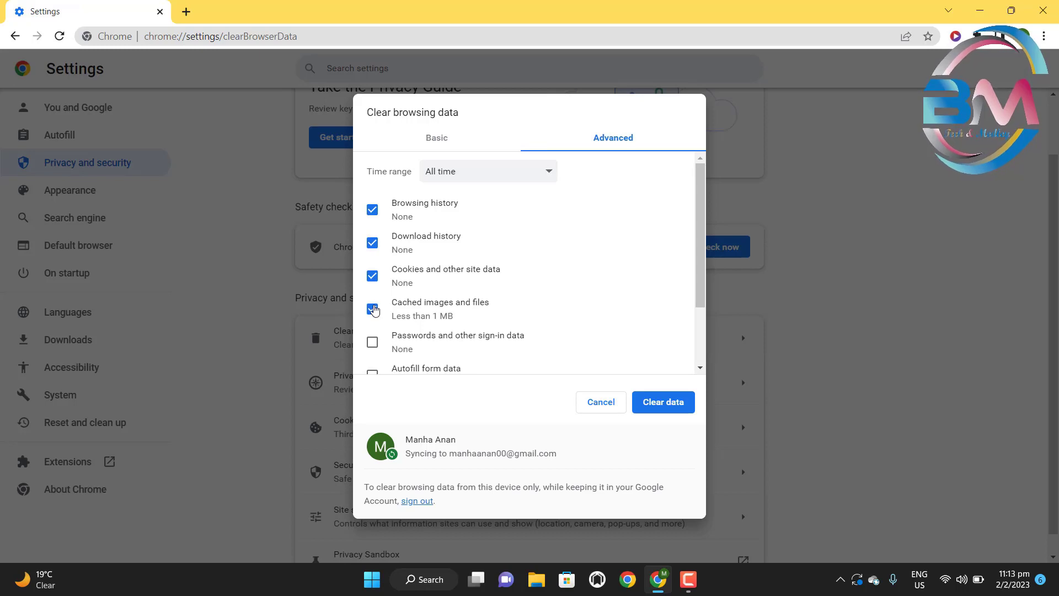
pyautogui.click(485, 172)
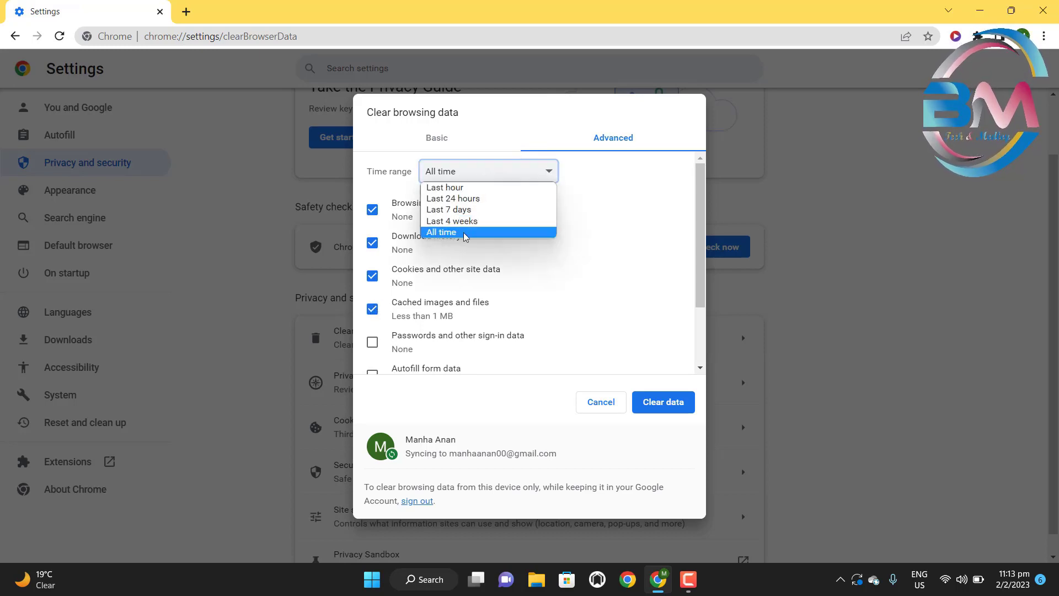
pyautogui.click(465, 234)
pyautogui.click(654, 403)
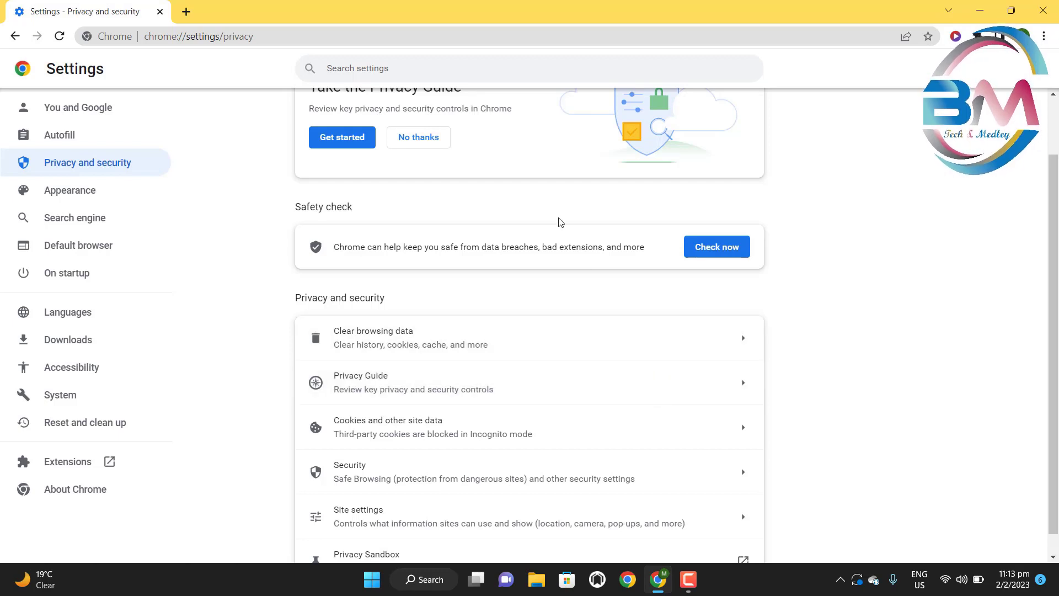
# - Replace the Settings tab with a fresh tab and go to microworkers.com
pyautogui.click(186, 11)
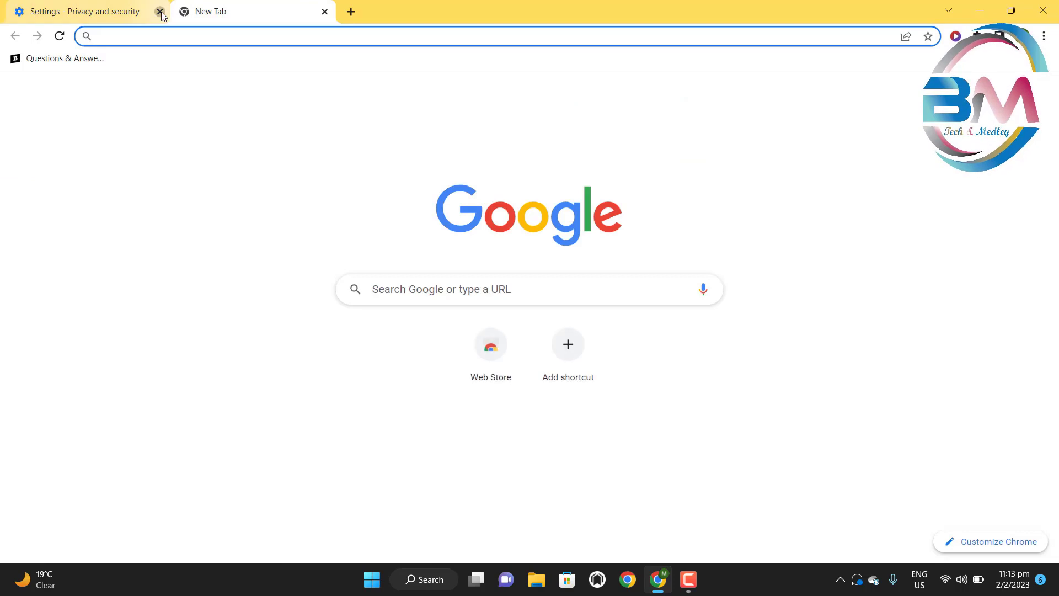
pyautogui.click(160, 12)
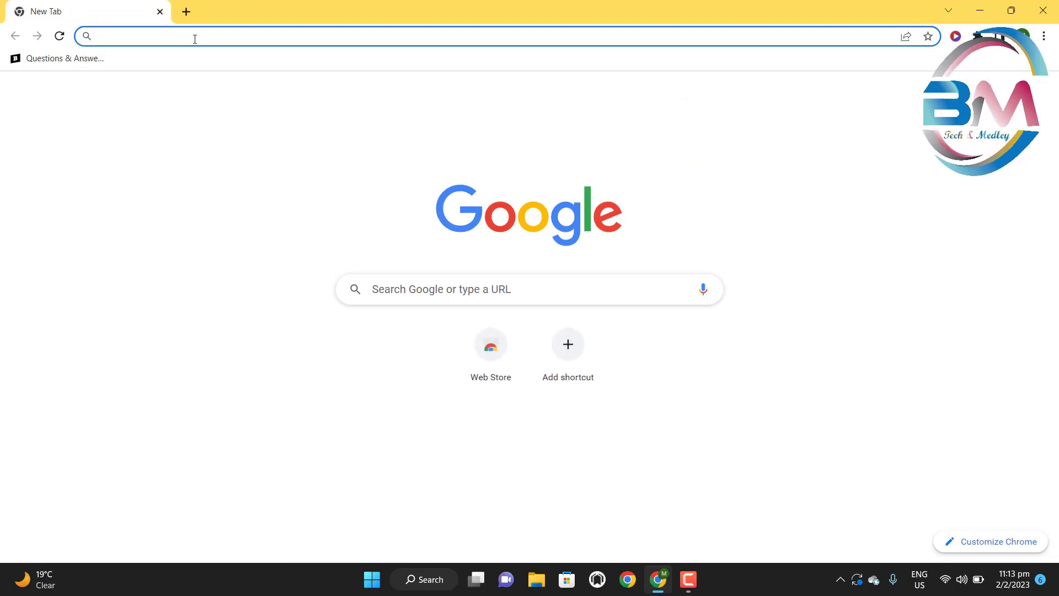
pyautogui.click(195, 39)
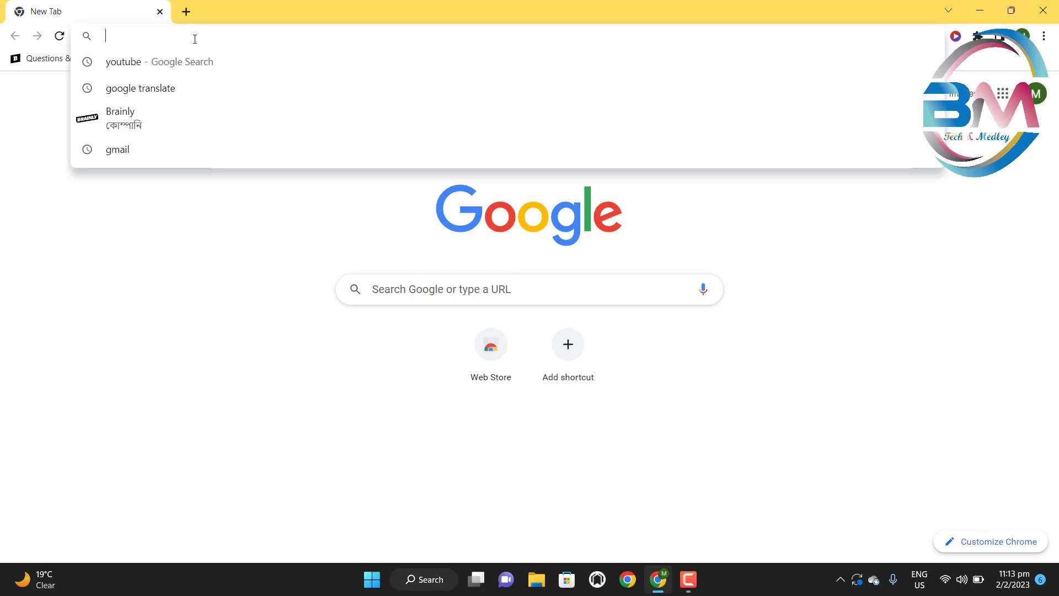
pyautogui.write('micro')
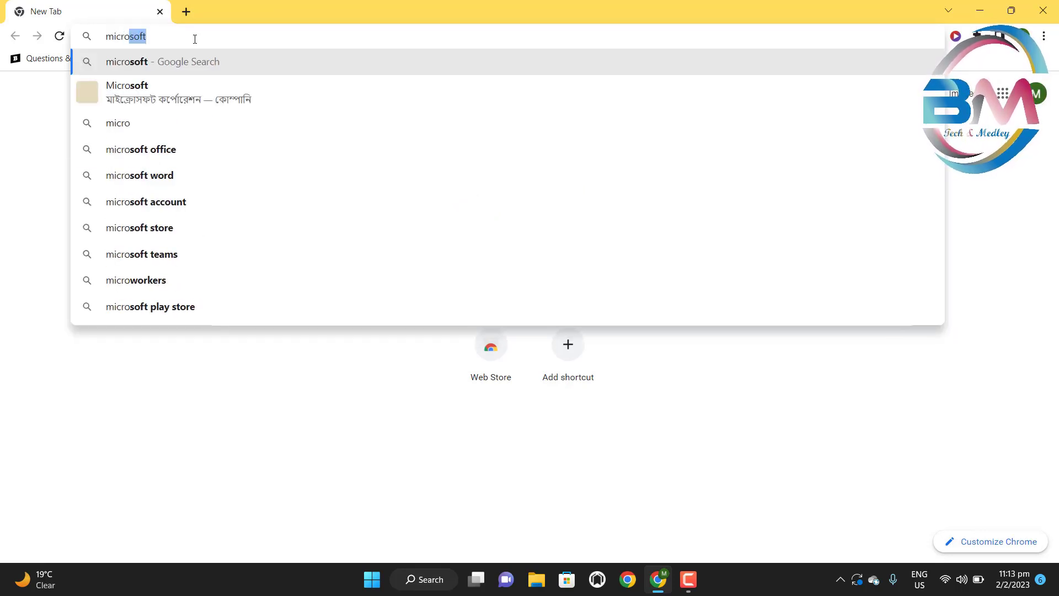
pyautogui.write('workers')
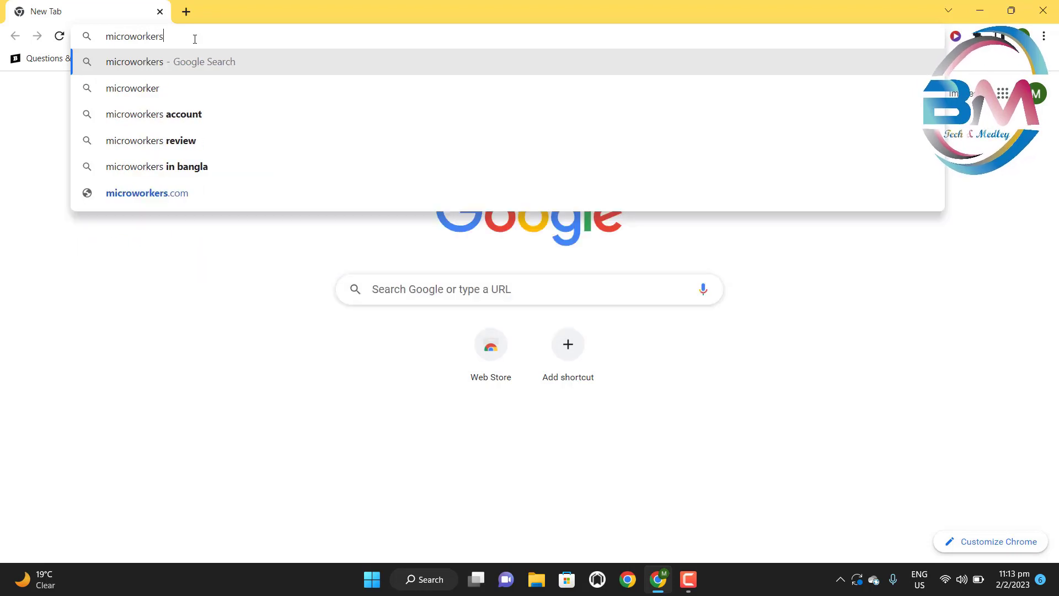
pyautogui.write('.co')
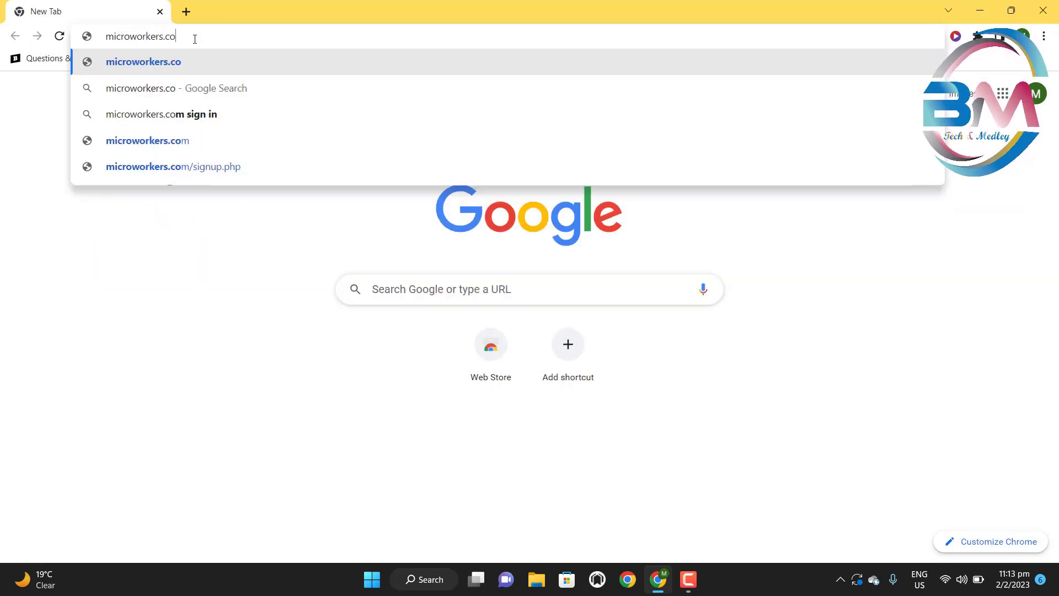
pyautogui.write('m')
pyautogui.press('Return')
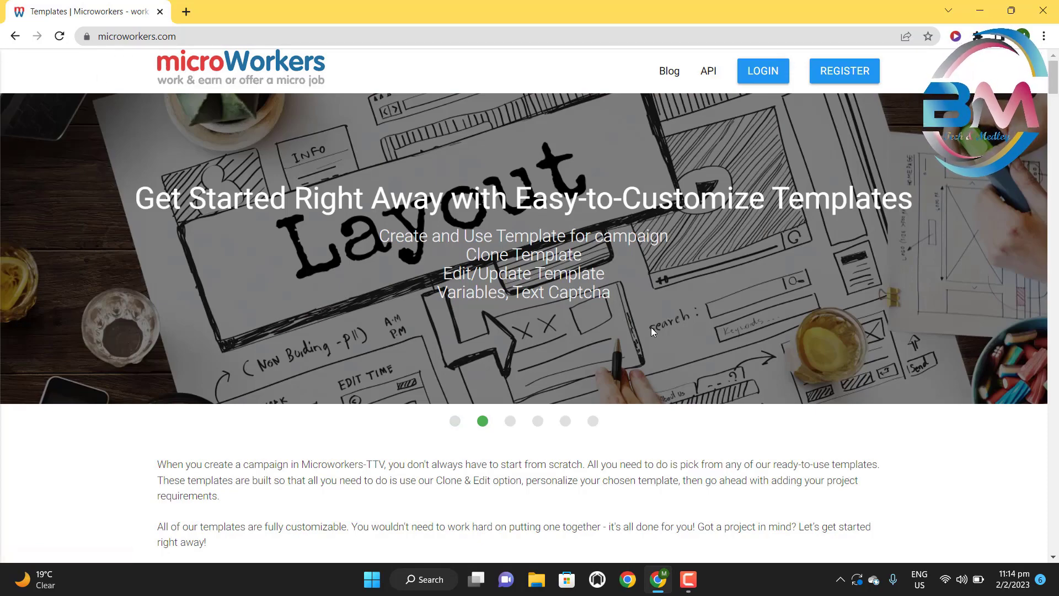
# - Scroll through the Microworkers home page, then open the registration page
pyautogui.scroll(-13, 646, 309)
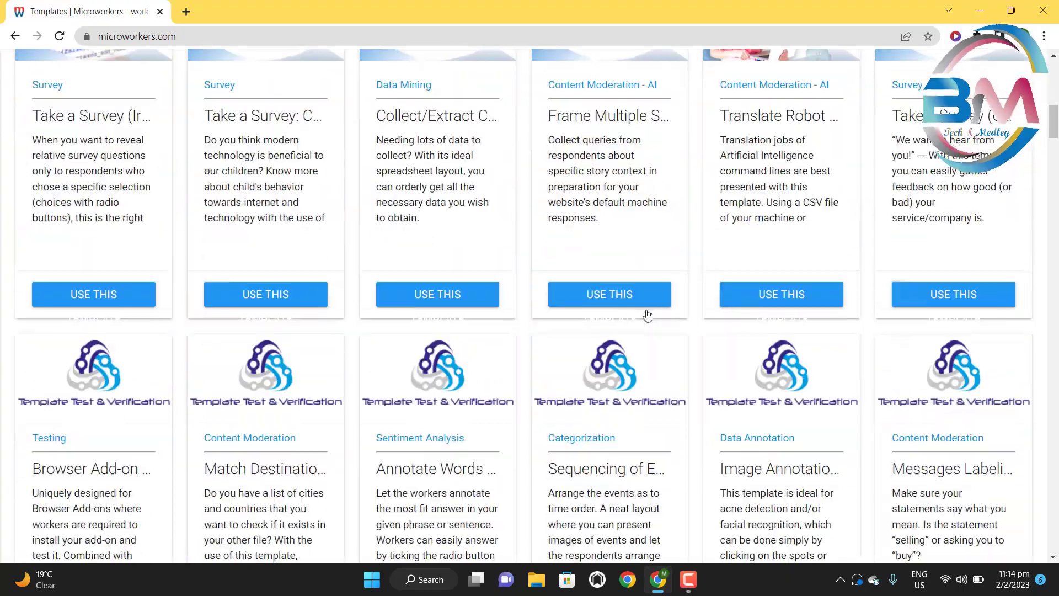
pyautogui.scroll(-20, 646, 315)
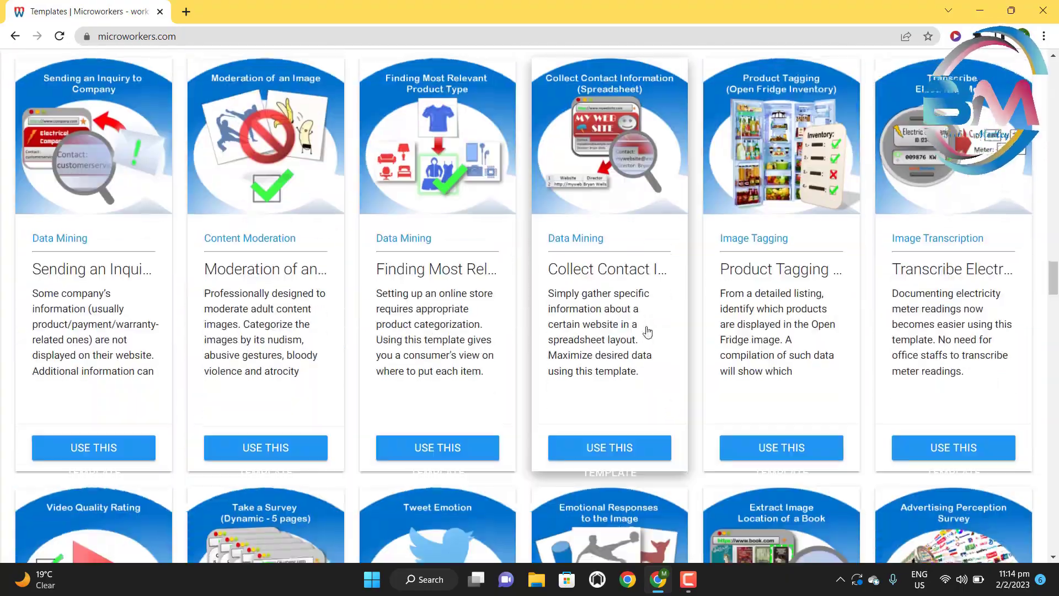
pyautogui.scroll(-18, 647, 331)
pyautogui.click(1055, 386)
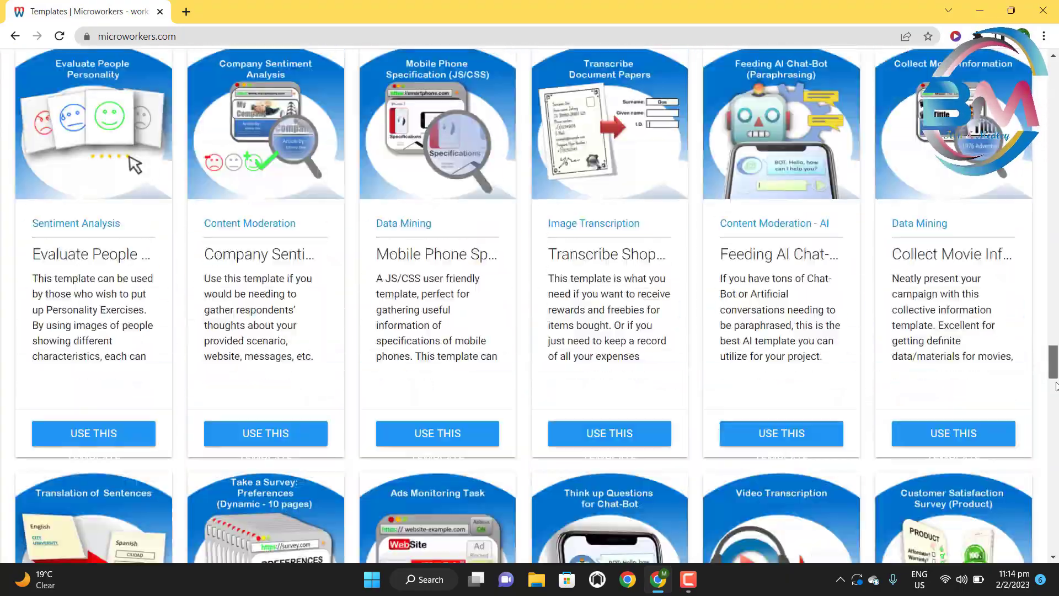
pyautogui.scroll(-20, 1055, 386)
pyautogui.scroll(20, 1024, 326)
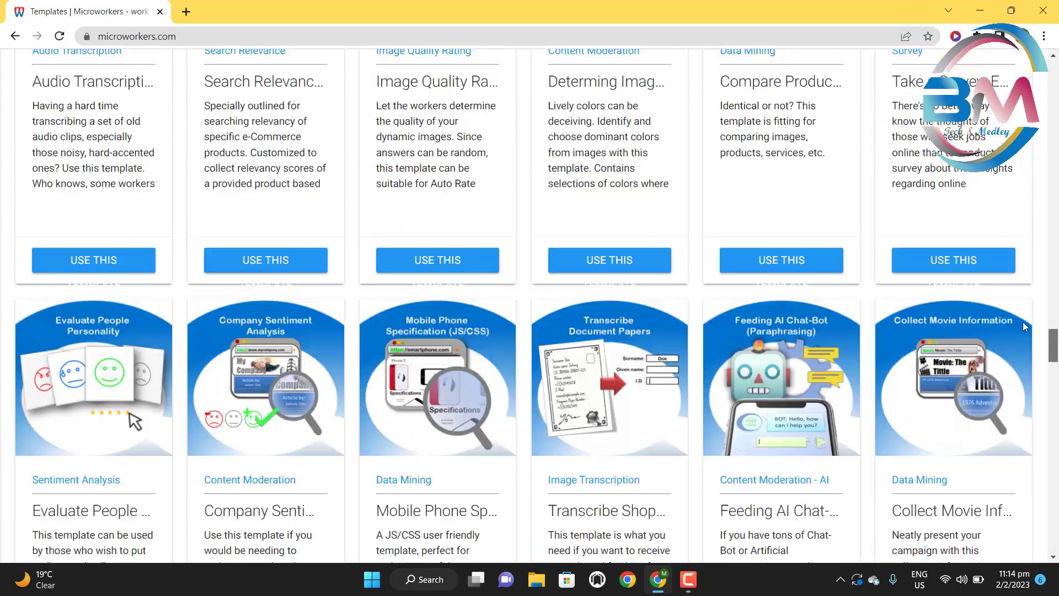
pyautogui.scroll(20, 1024, 327)
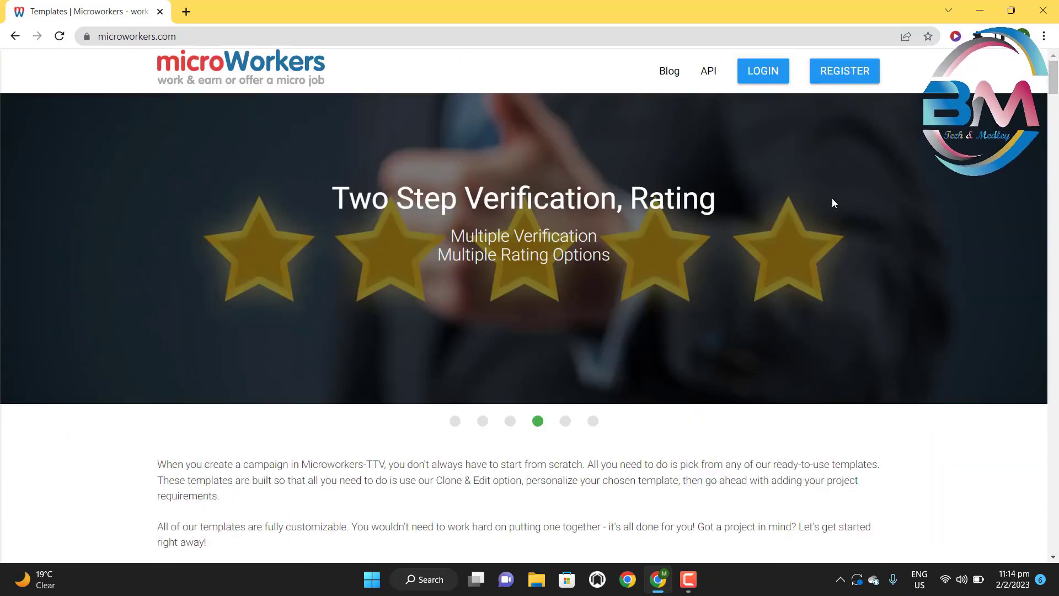
pyautogui.click(842, 72)
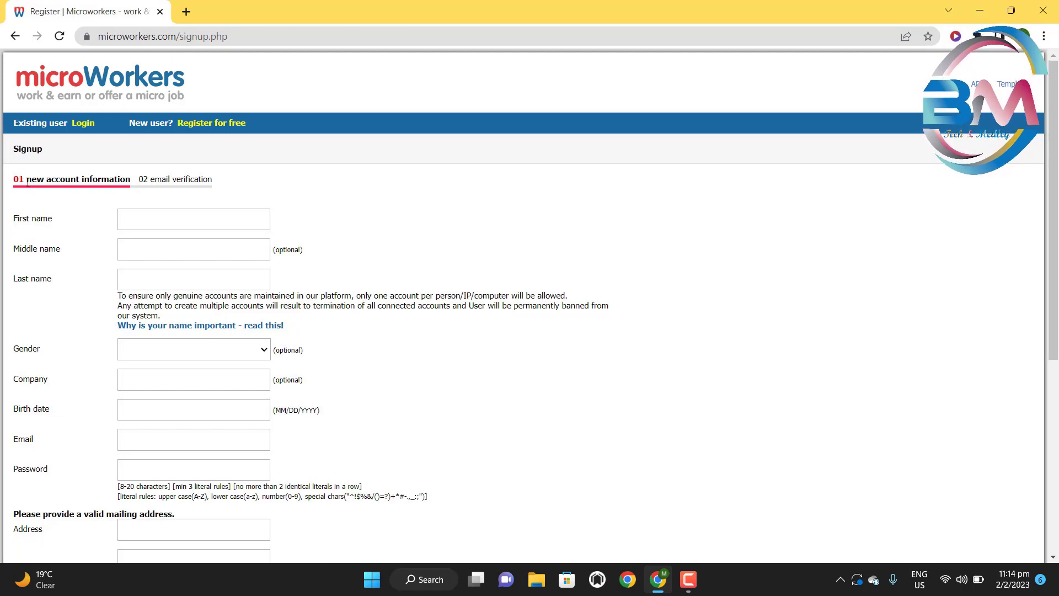
# - Read the new account information step label, then place the cursor in First name
pyautogui.moveTo(27, 182); pyautogui.dragTo(150, 181)
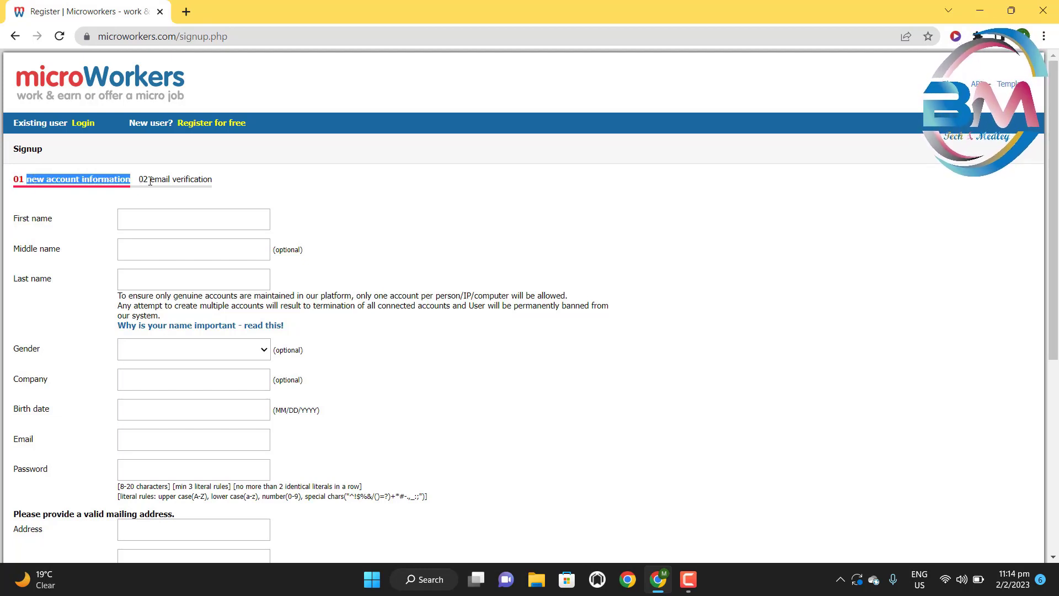
pyautogui.tripleClick(150, 182)
pyautogui.click(238, 182)
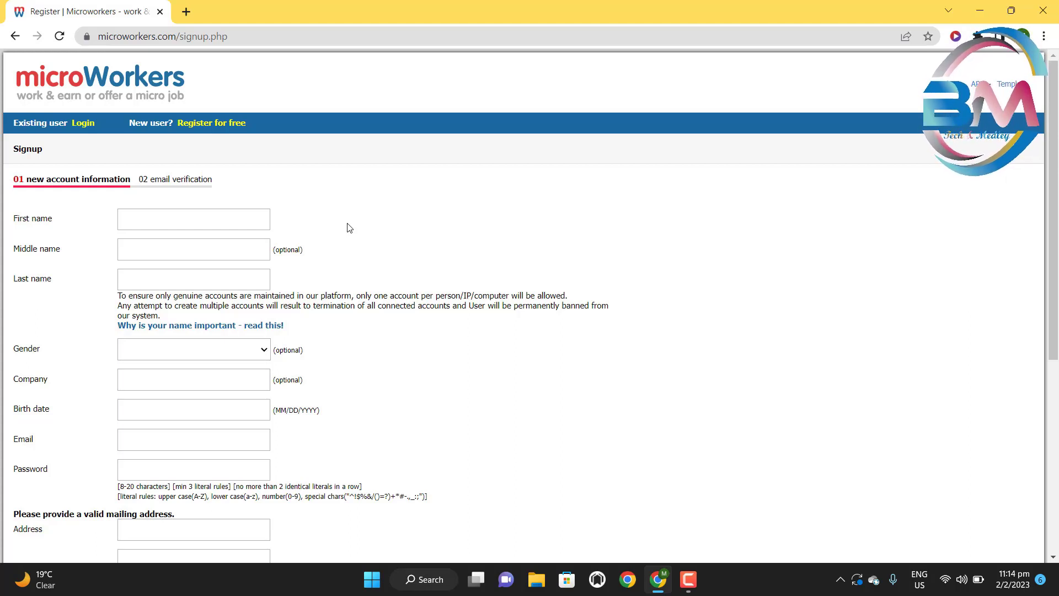
pyautogui.click(191, 219)
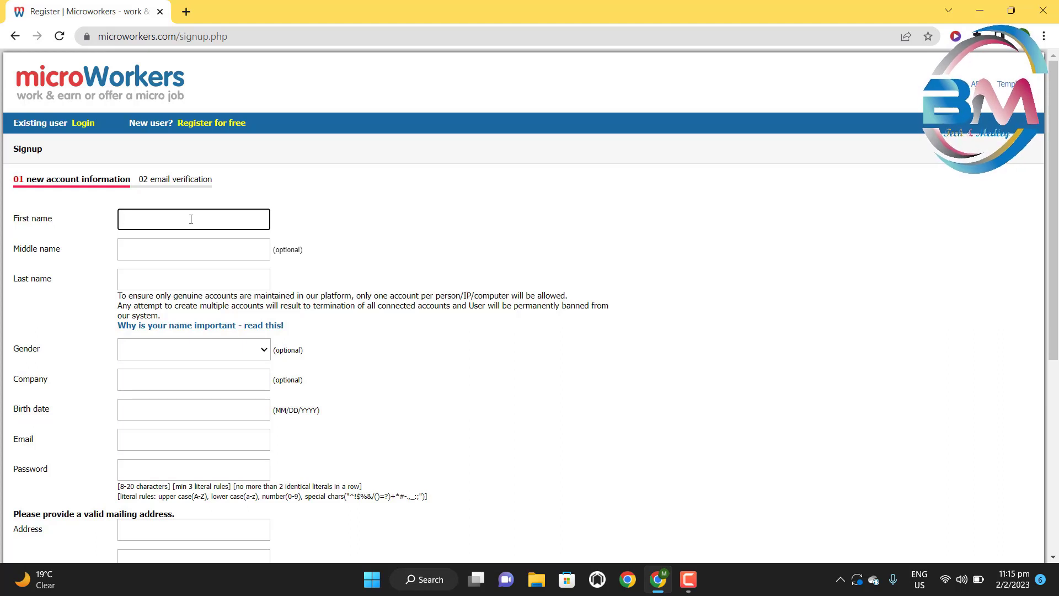
# - Enter the applicant's first name and last name on the sign-up form
pyautogui.write('m')
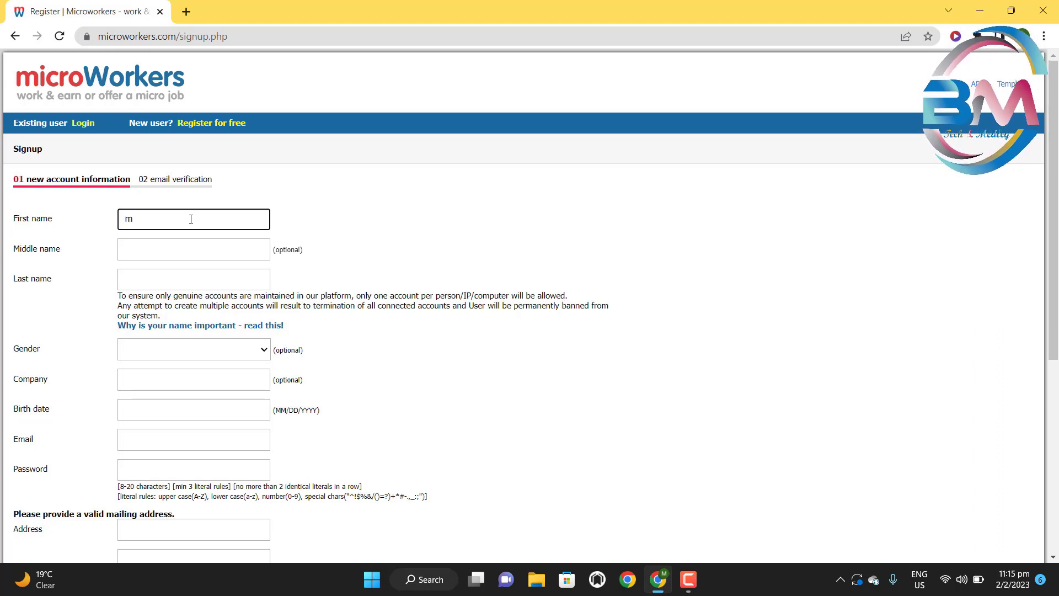
pyautogui.press('BackSpace')
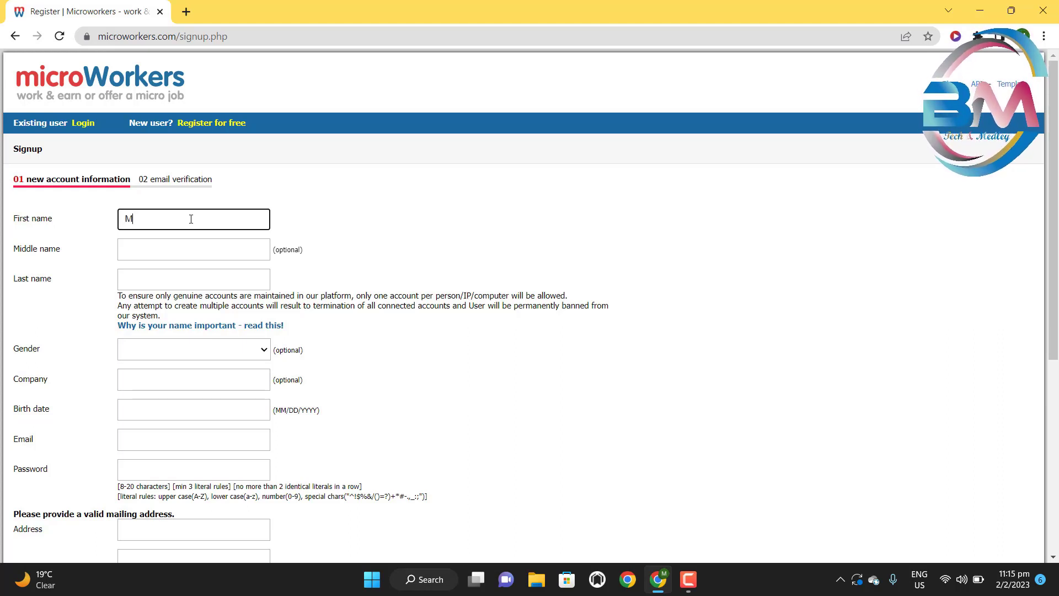
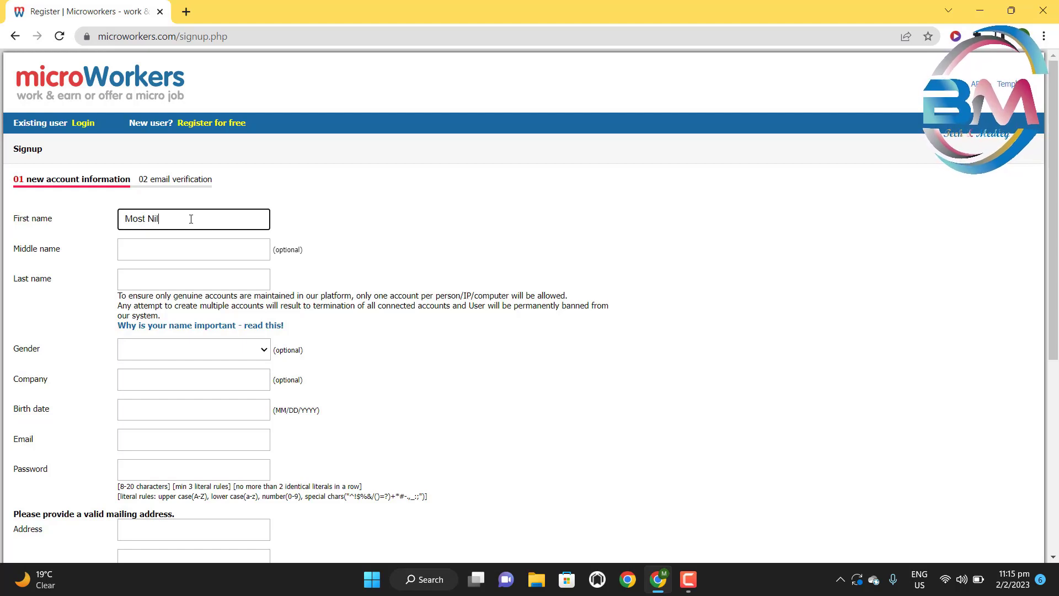
pyautogui.click(179, 274)
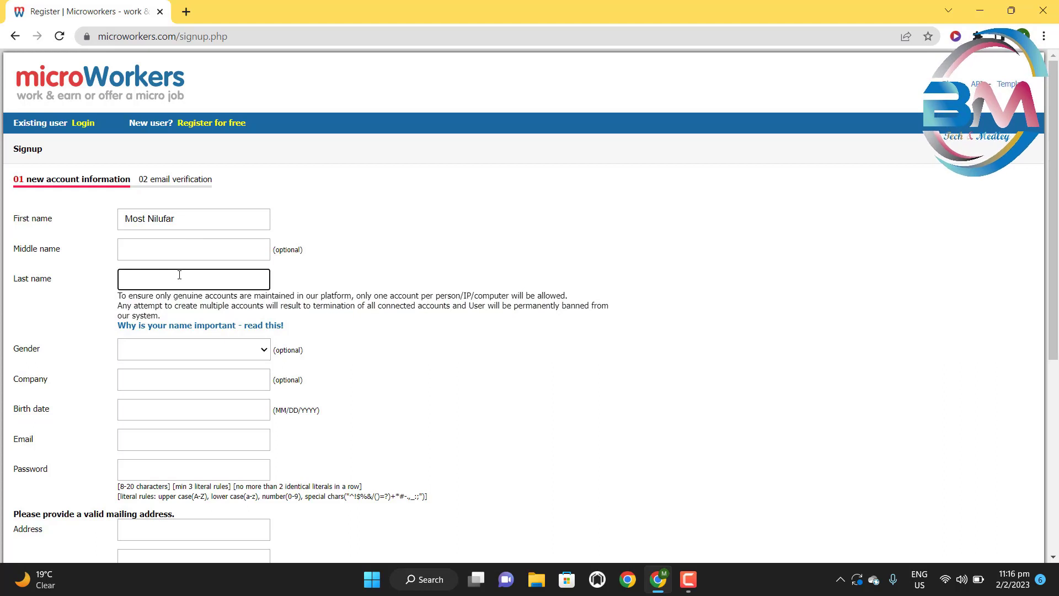
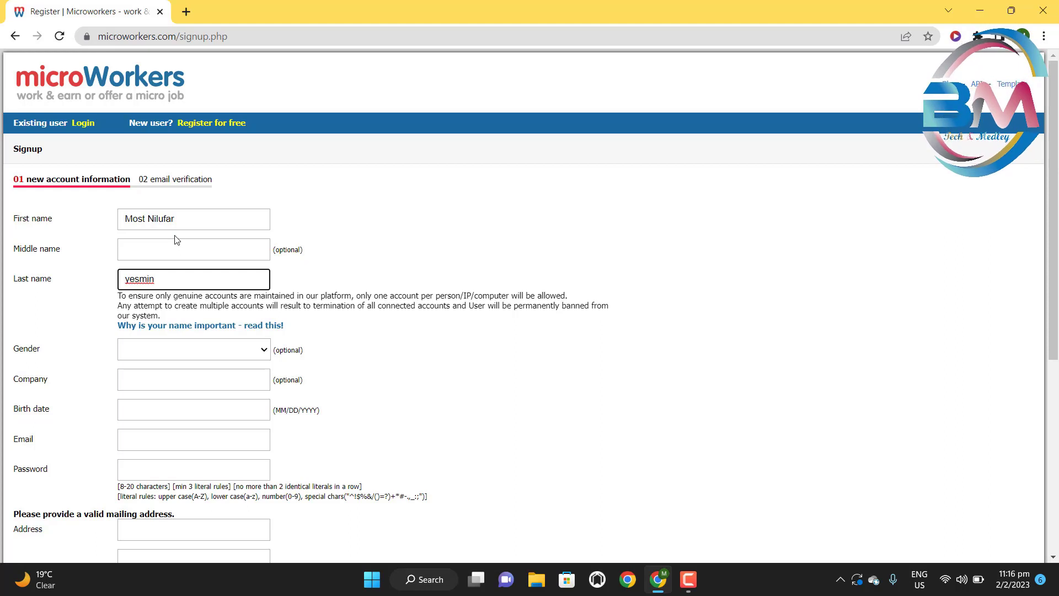
# - Set Gender to Female, leave the optional Company field empty, and reach Birth date
pyautogui.scroll(-1, 176, 239)
pyautogui.click(259, 280)
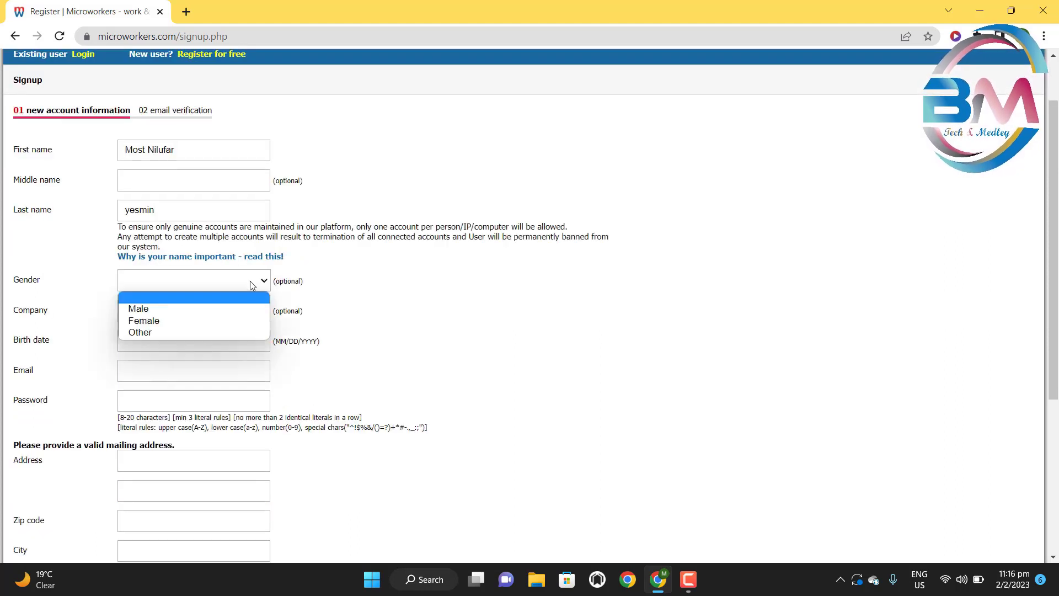
pyautogui.click(197, 320)
pyautogui.scroll(-1, 208, 258)
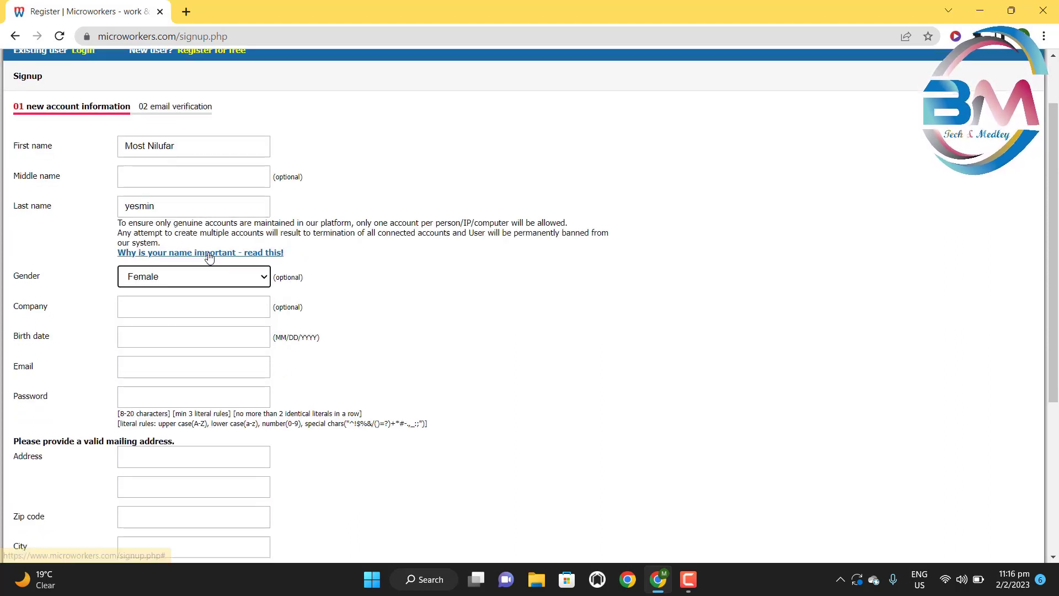
pyautogui.click(211, 243)
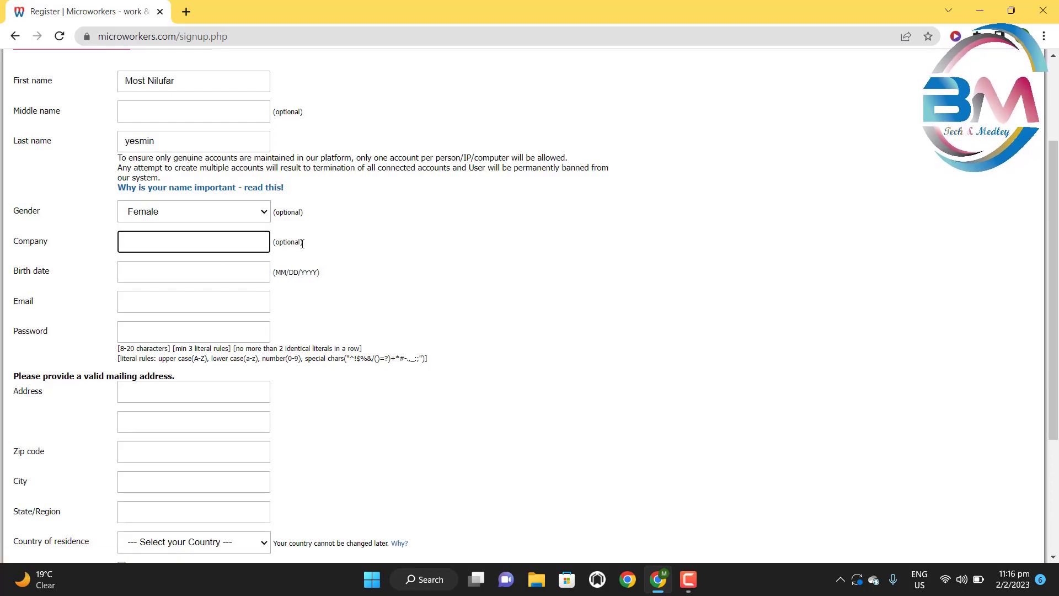
pyautogui.click(320, 249)
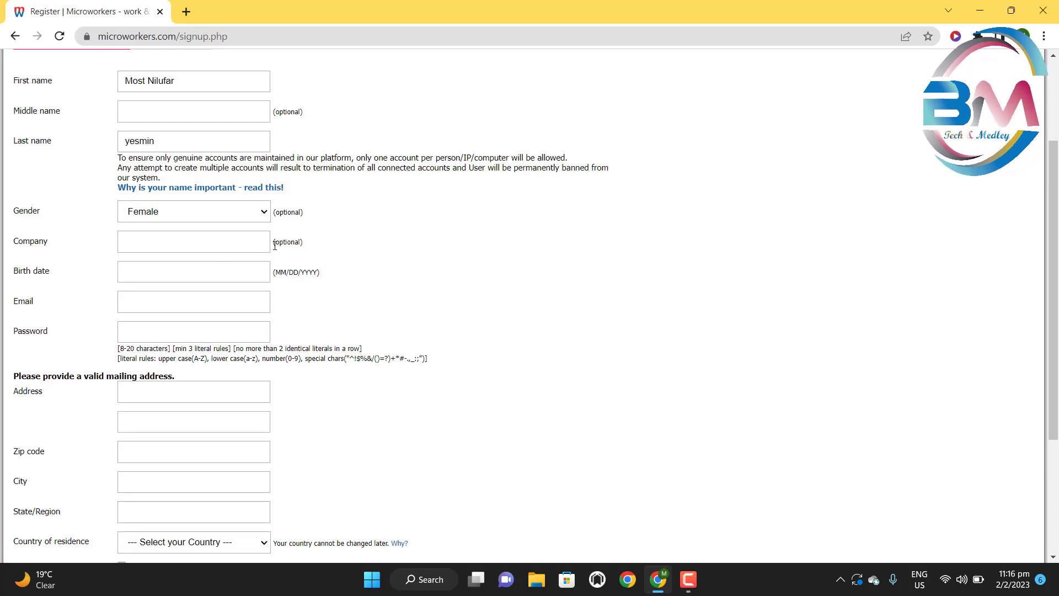
pyautogui.moveTo(274, 245); pyautogui.dragTo(307, 246)
pyautogui.click(322, 249)
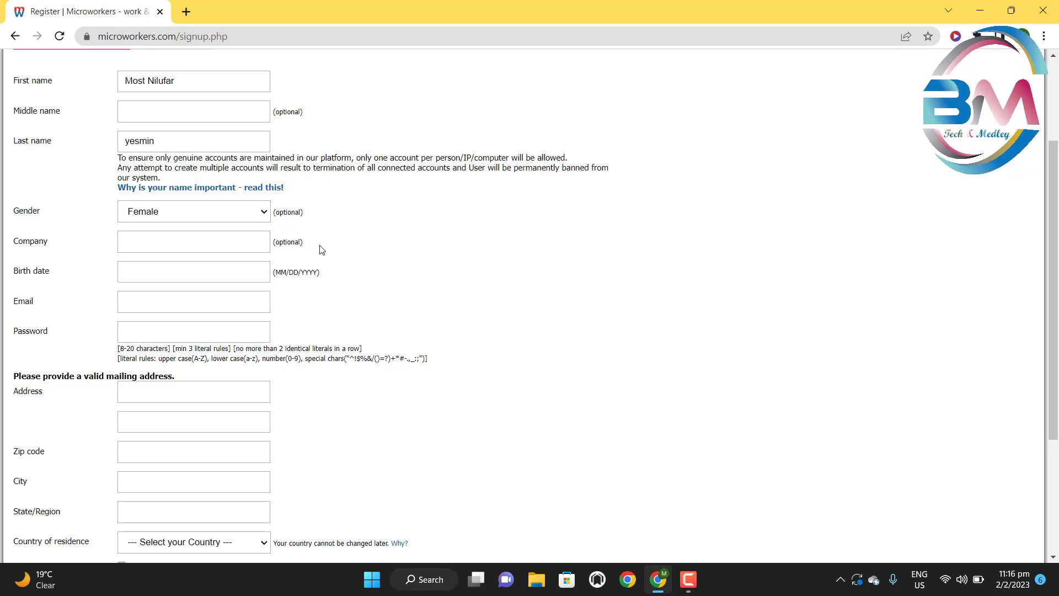
pyautogui.scroll(-1, 220, 268)
pyautogui.click(228, 209)
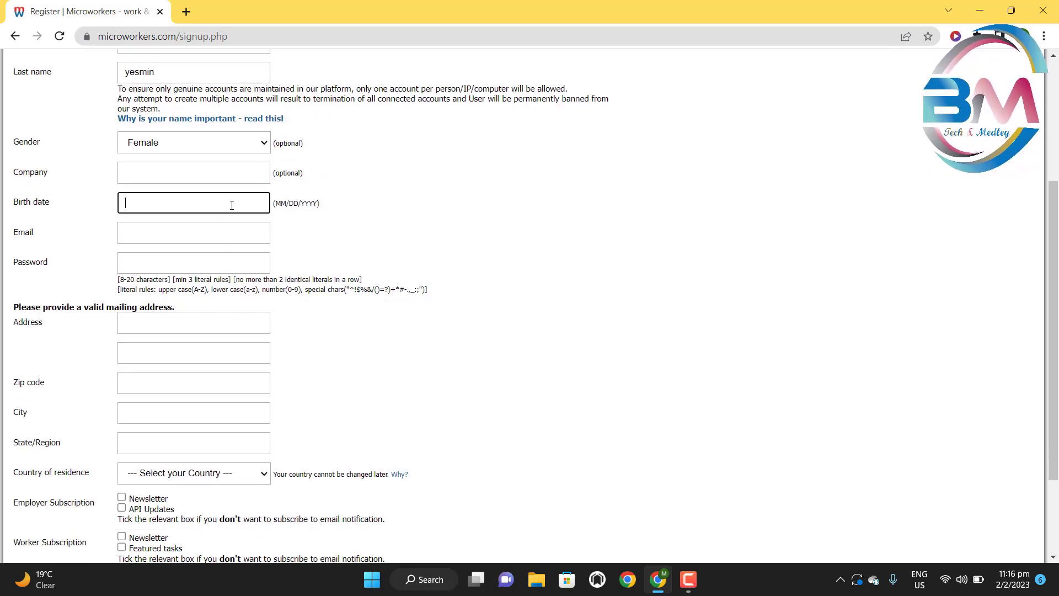
pyautogui.click(331, 211)
pyautogui.moveTo(273, 205); pyautogui.dragTo(323, 213)
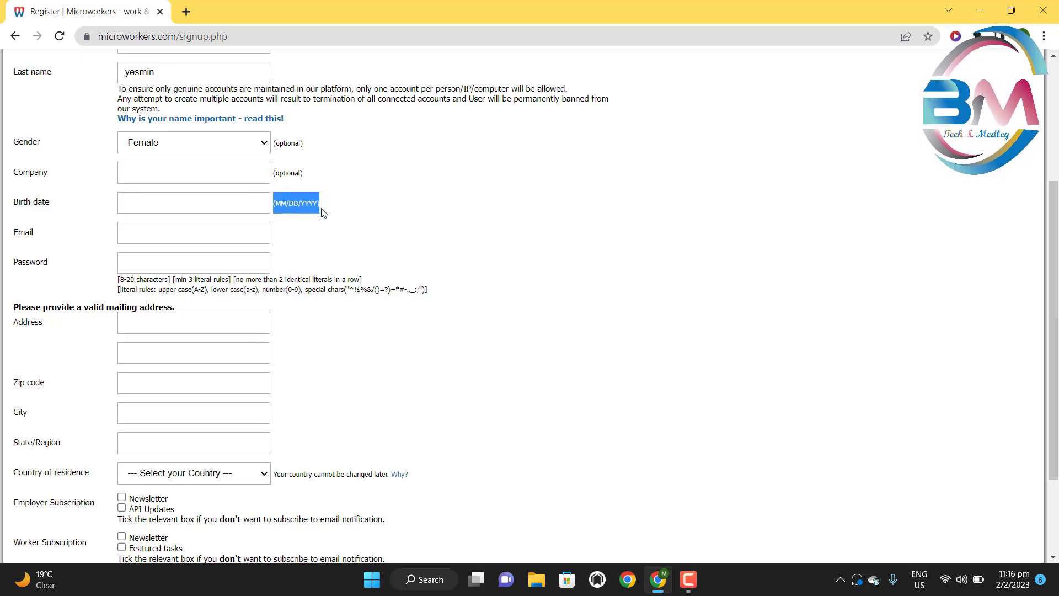
pyautogui.click(355, 212)
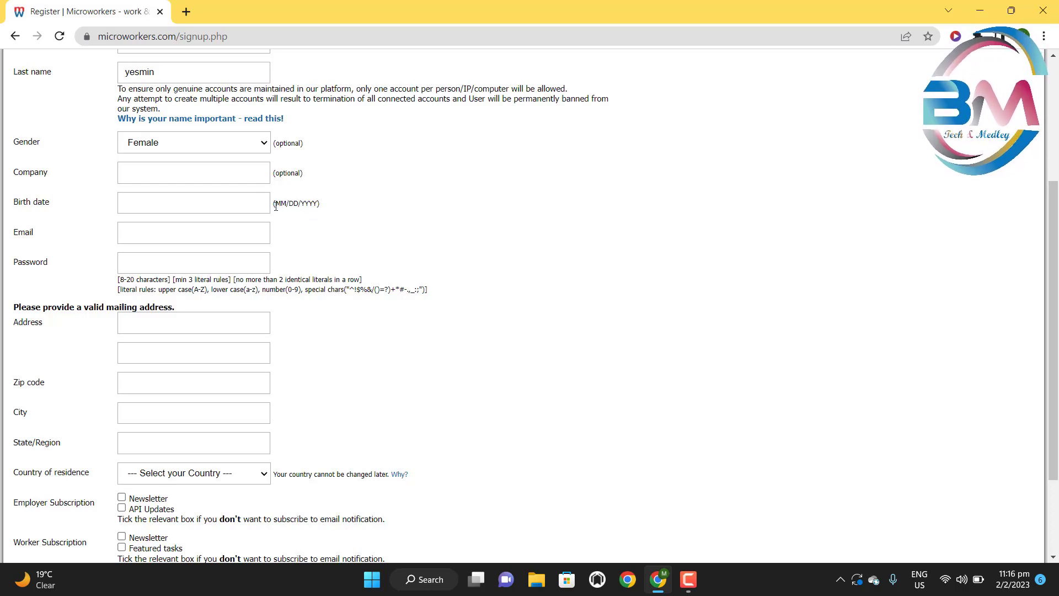
pyautogui.moveTo(289, 205); pyautogui.dragTo(320, 206)
pyautogui.click(300, 206)
pyautogui.click(342, 211)
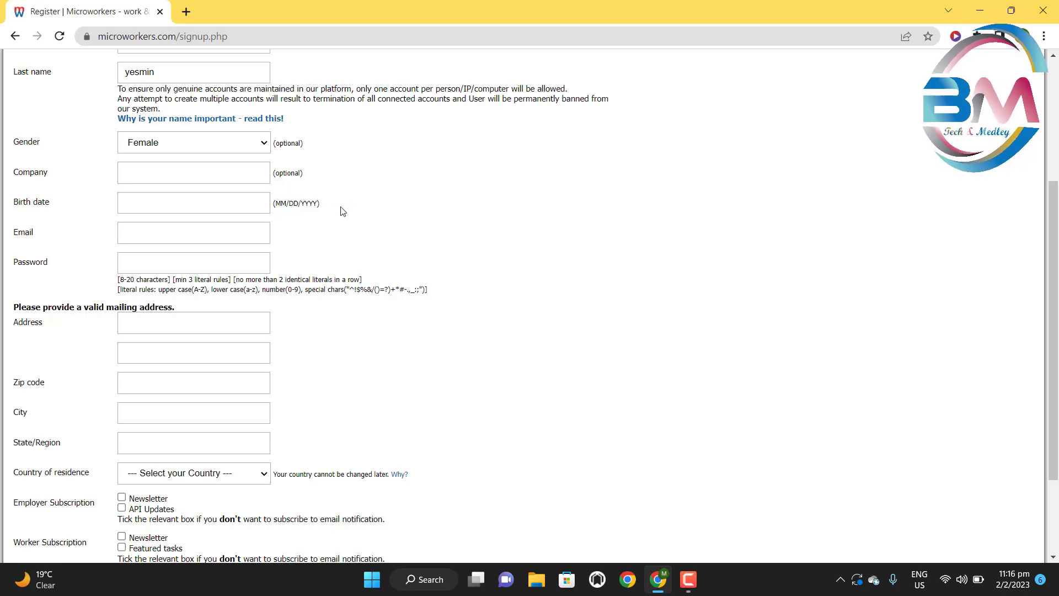
pyautogui.click(207, 208)
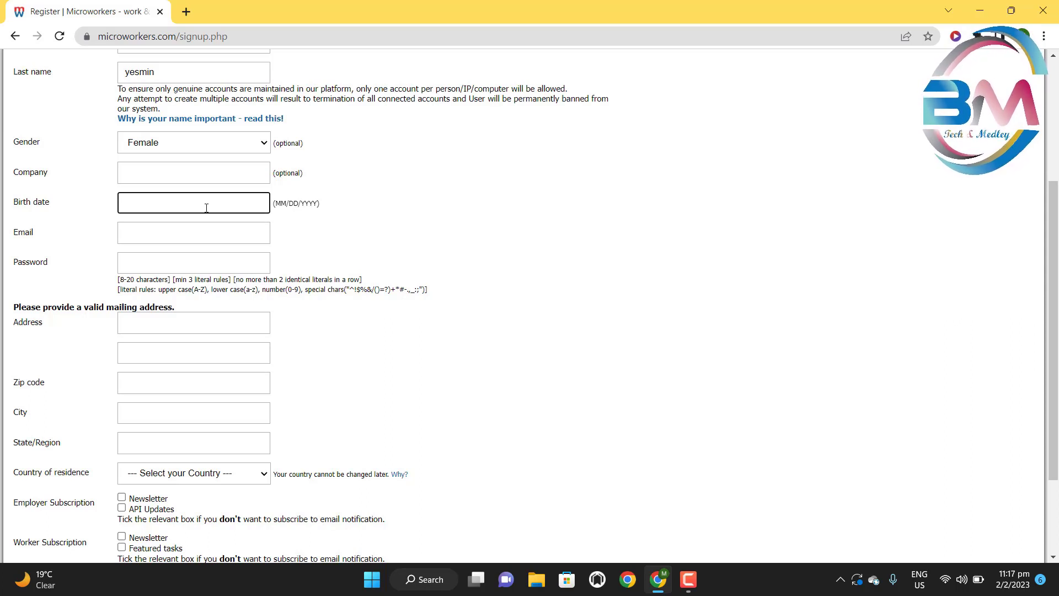
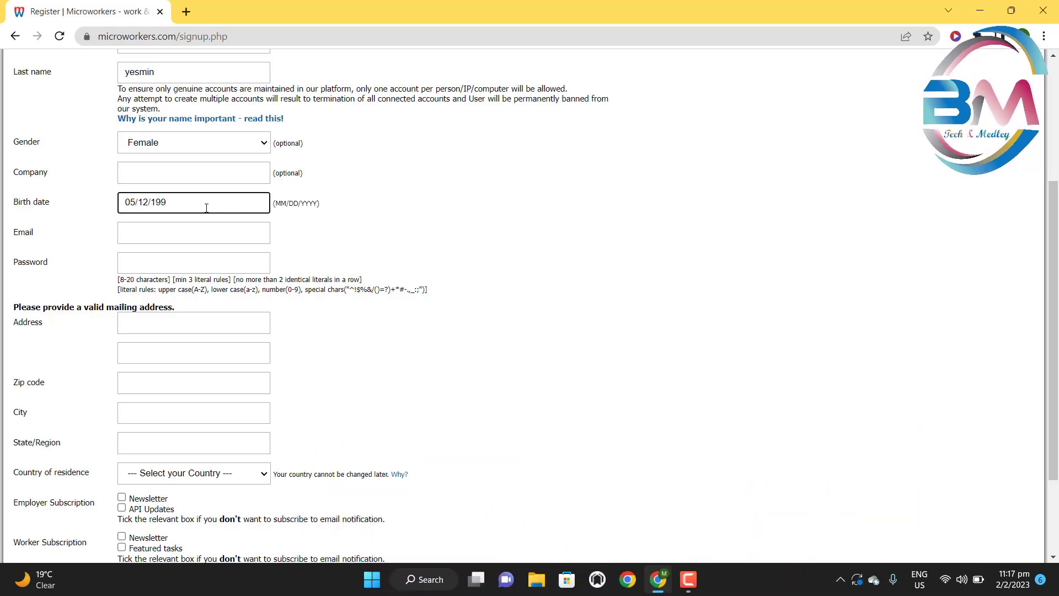
pyautogui.moveTo(123, 203); pyautogui.dragTo(132, 204)
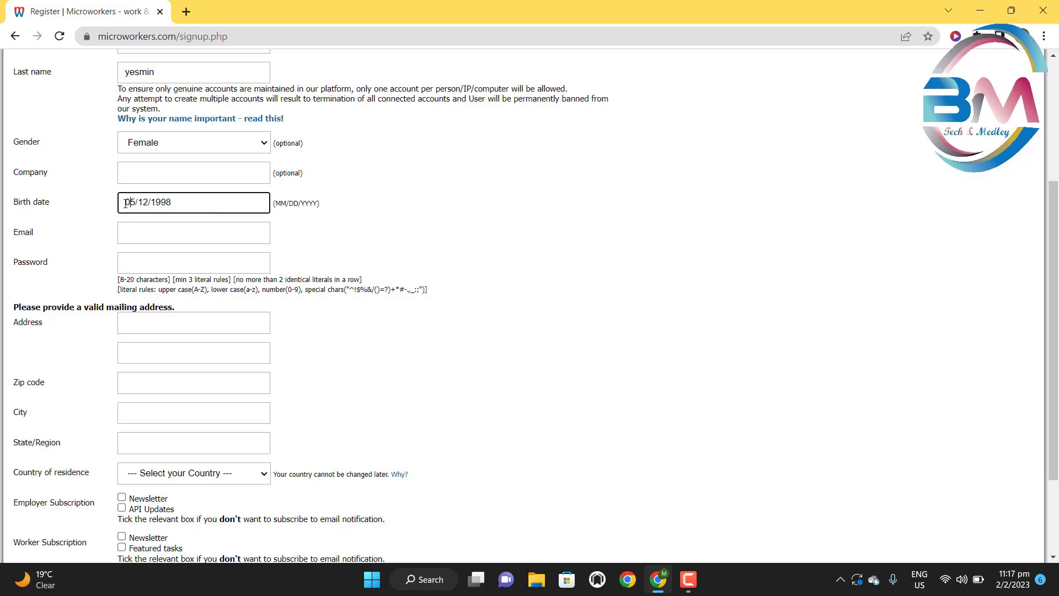
pyautogui.click(170, 234)
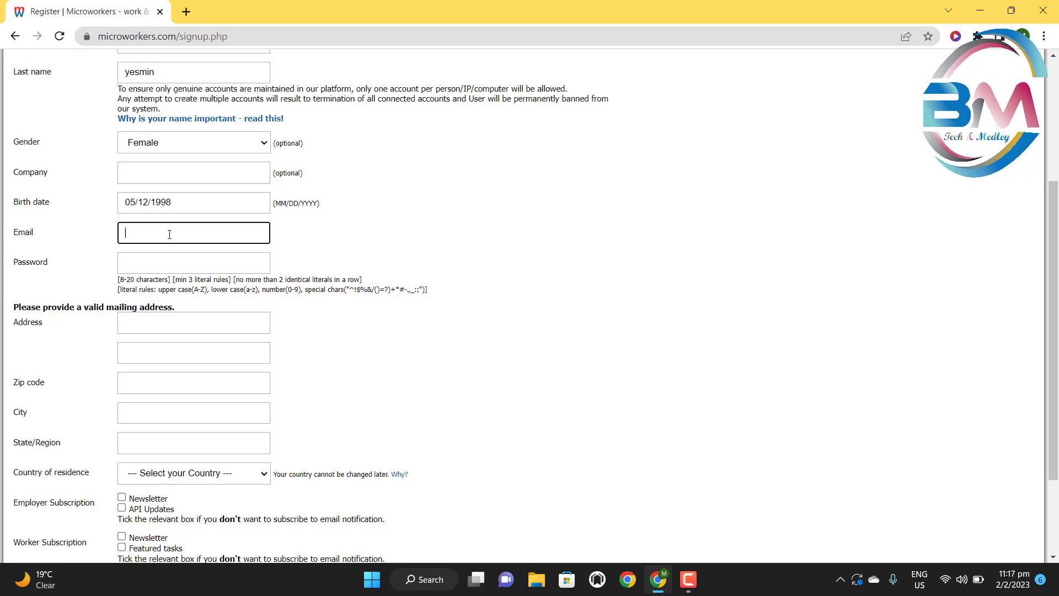
# - Type the e-mail address and review the upper case, lower case, number and special-character password rules
pyautogui.write('rahm')
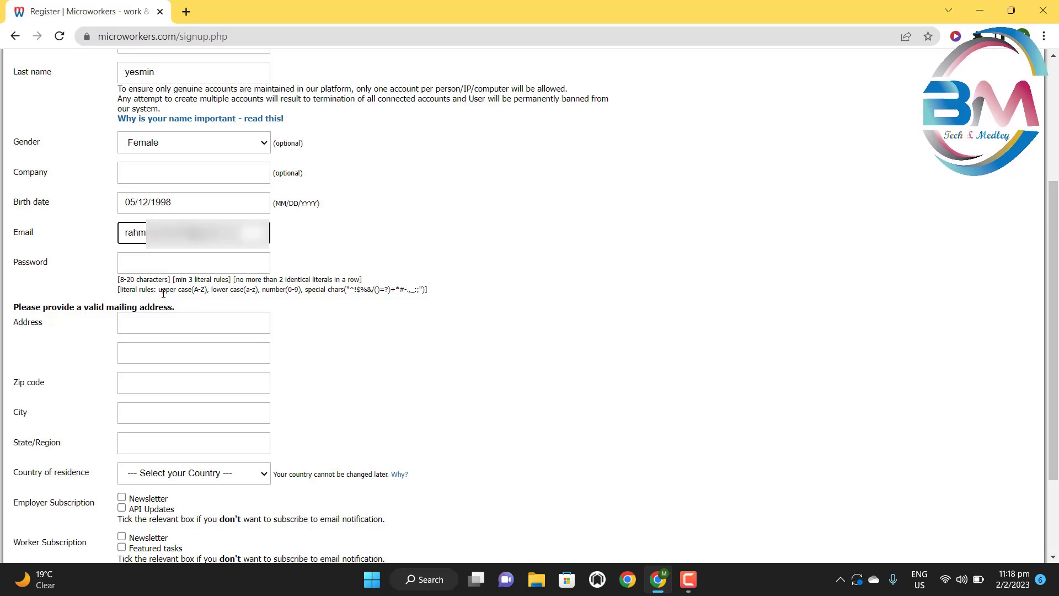
pyautogui.moveTo(157, 289); pyautogui.dragTo(207, 293)
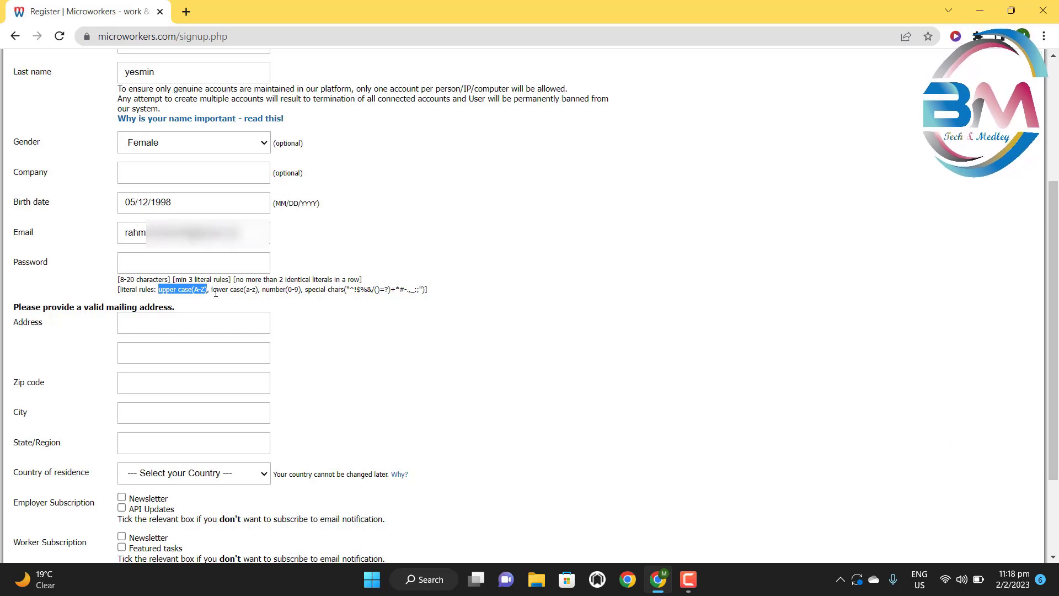
pyautogui.click(211, 292)
pyautogui.moveTo(211, 292); pyautogui.dragTo(260, 294)
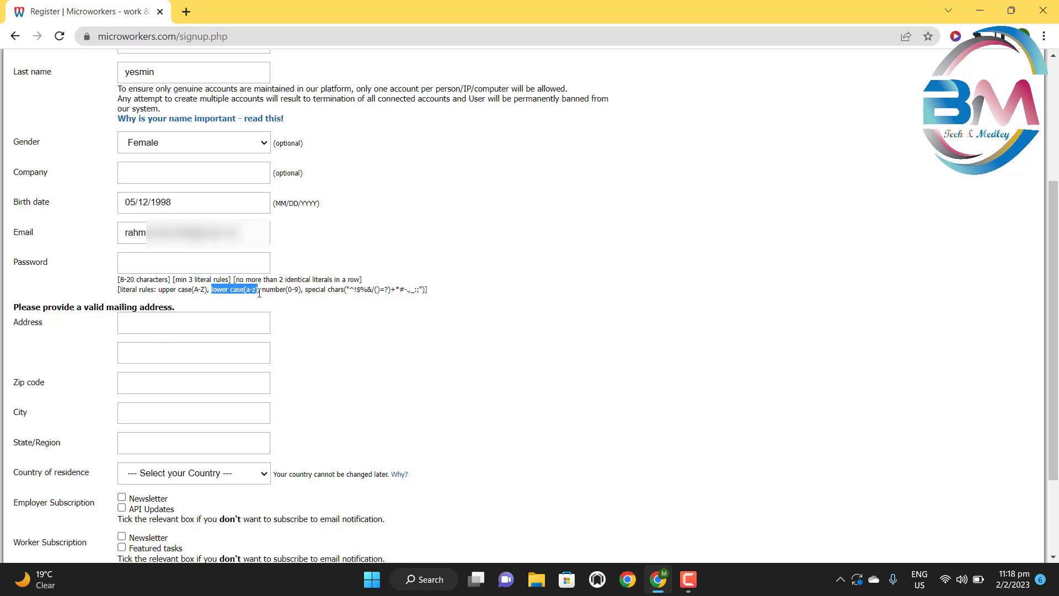
pyautogui.click(252, 293)
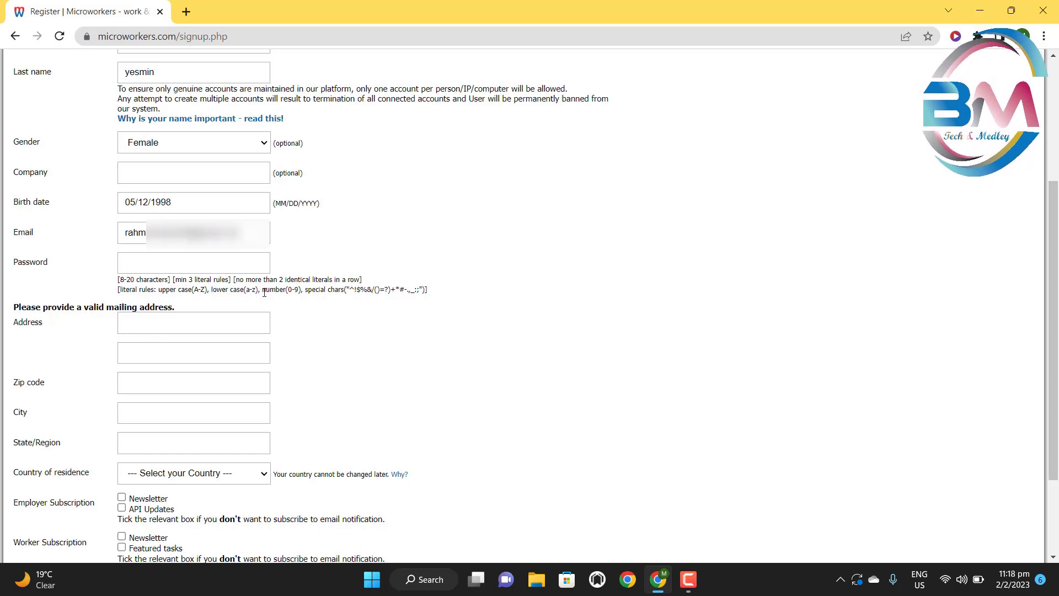
pyautogui.moveTo(261, 293); pyautogui.dragTo(352, 292)
pyautogui.click(299, 293)
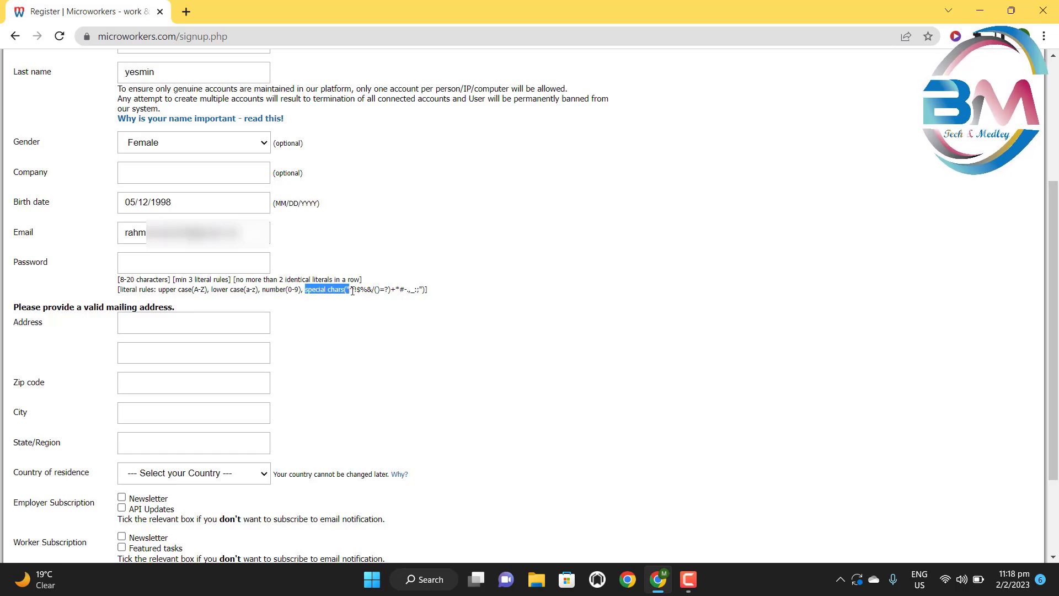
pyautogui.moveTo(352, 292); pyautogui.dragTo(354, 291)
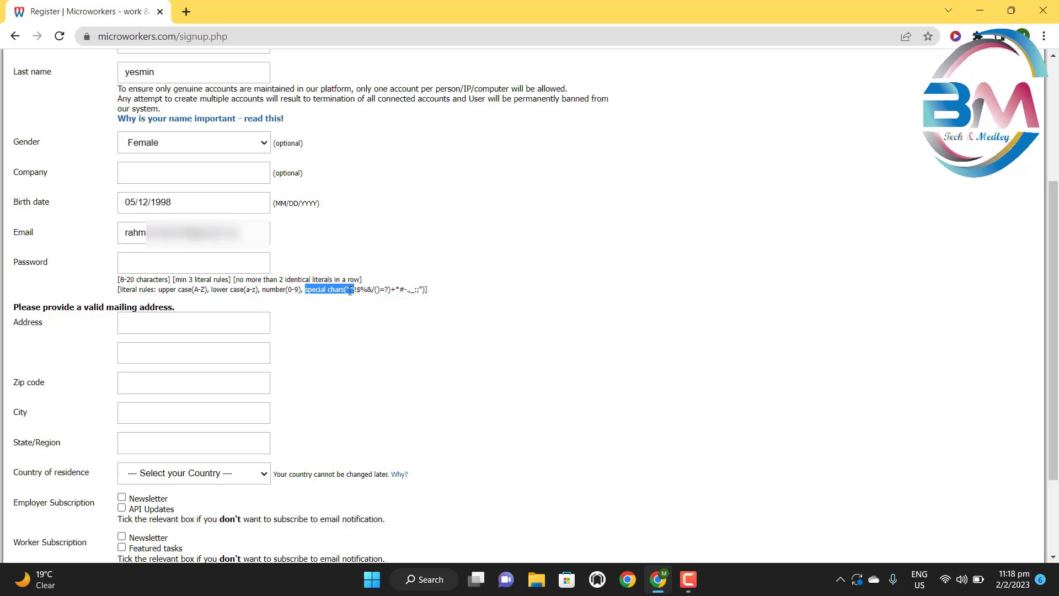
pyautogui.click(173, 268)
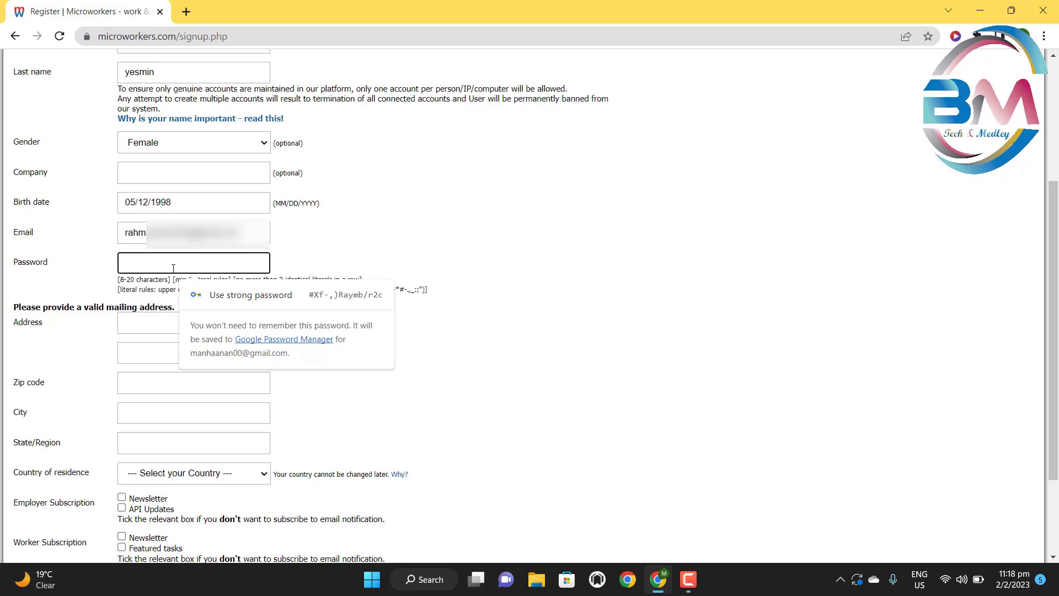
# - Enter the masked account password, move to Address, and open a blank new tab
pyautogui.write('••')
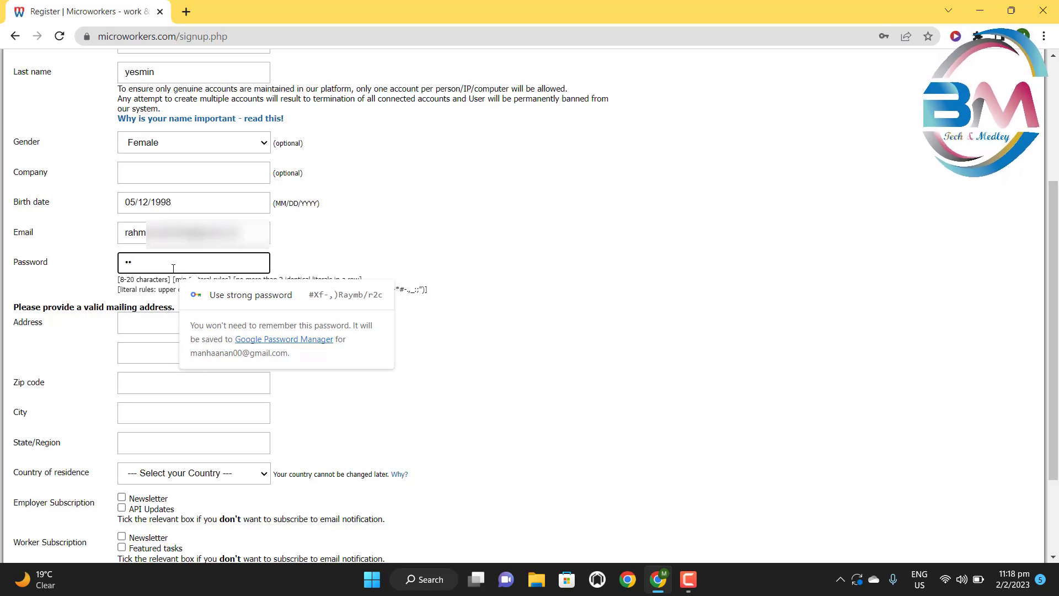
pyautogui.write('•')
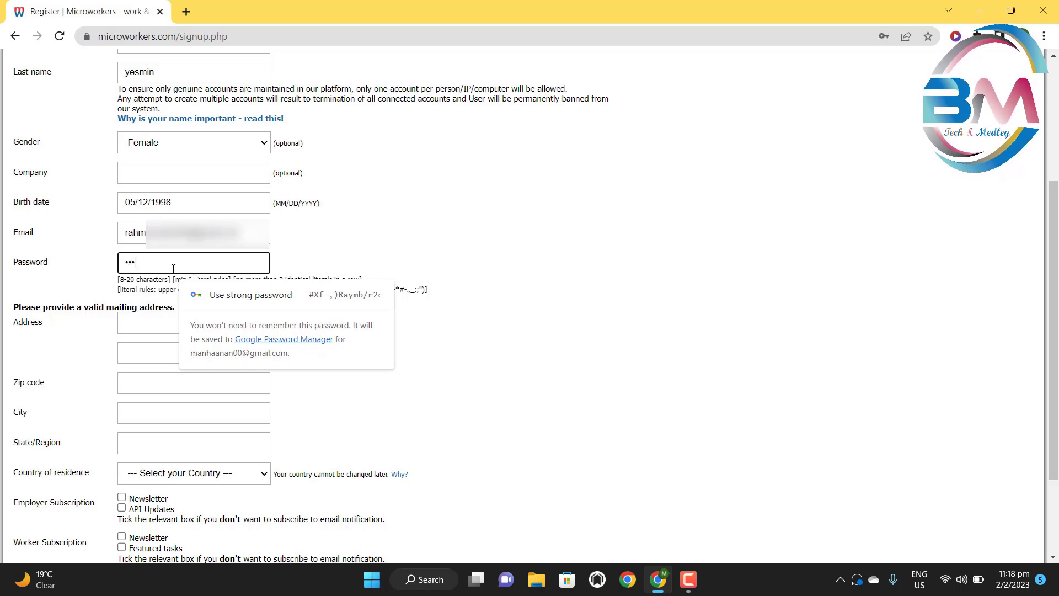
pyautogui.write('•••••••')
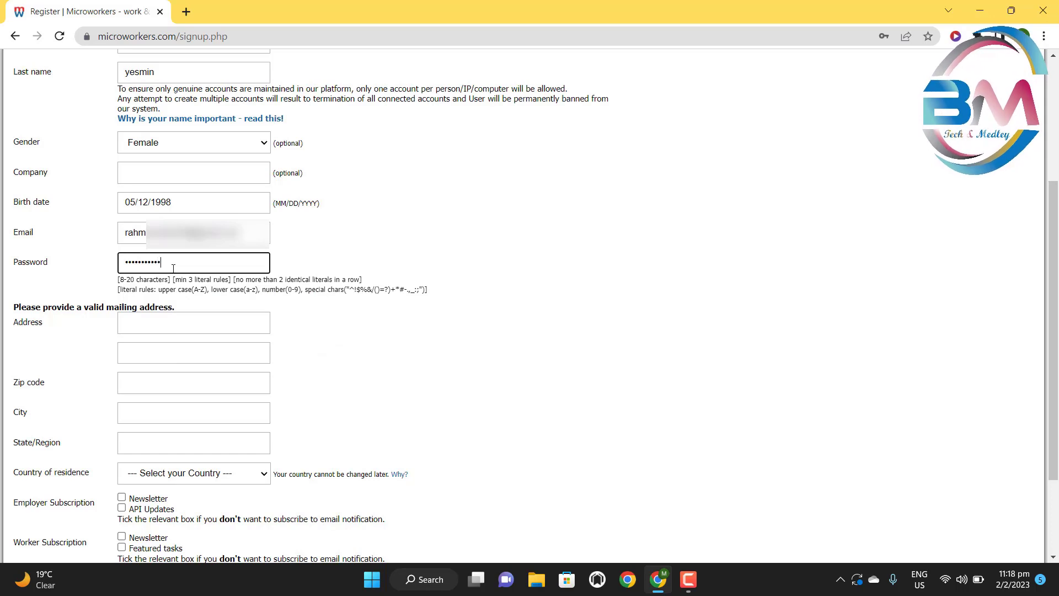
pyautogui.click(177, 322)
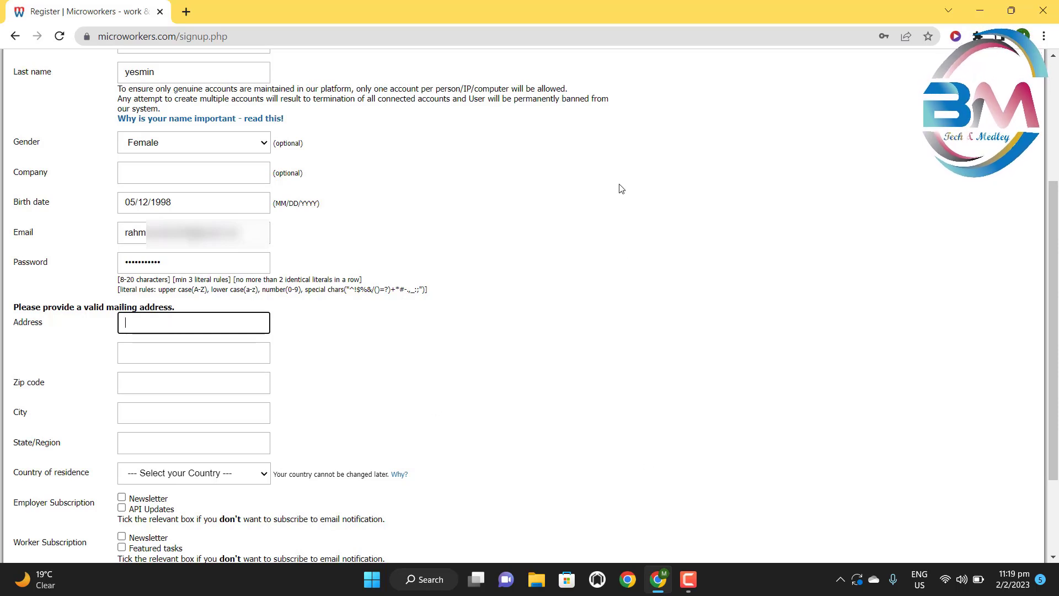
pyautogui.click(188, 13)
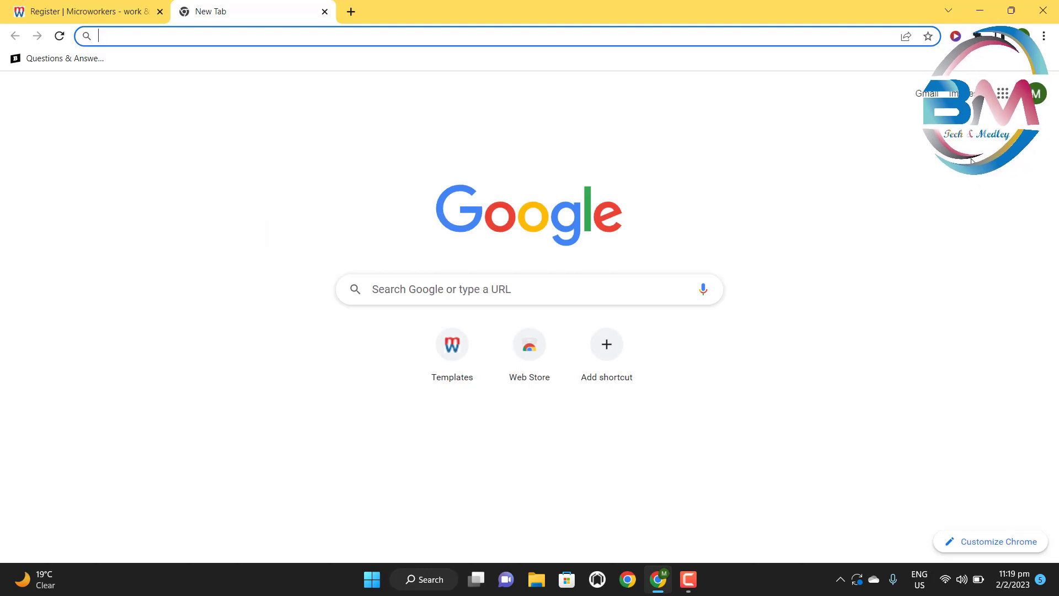
# - Open the 'Microworkers information' document in Google Docs from the Google apps grid
pyautogui.click(1003, 95)
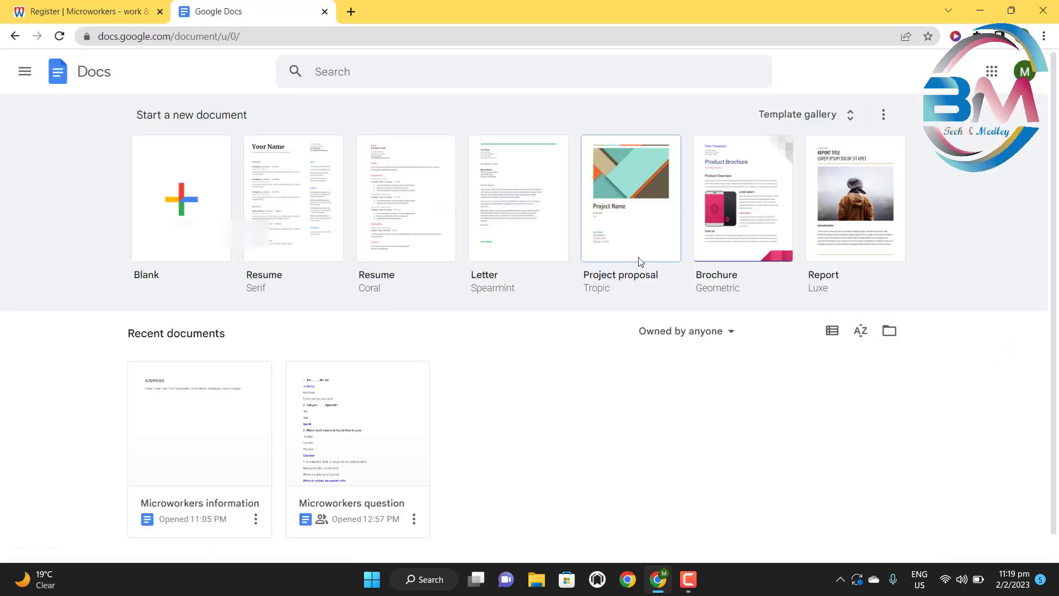
pyautogui.scroll(-1, 256, 371)
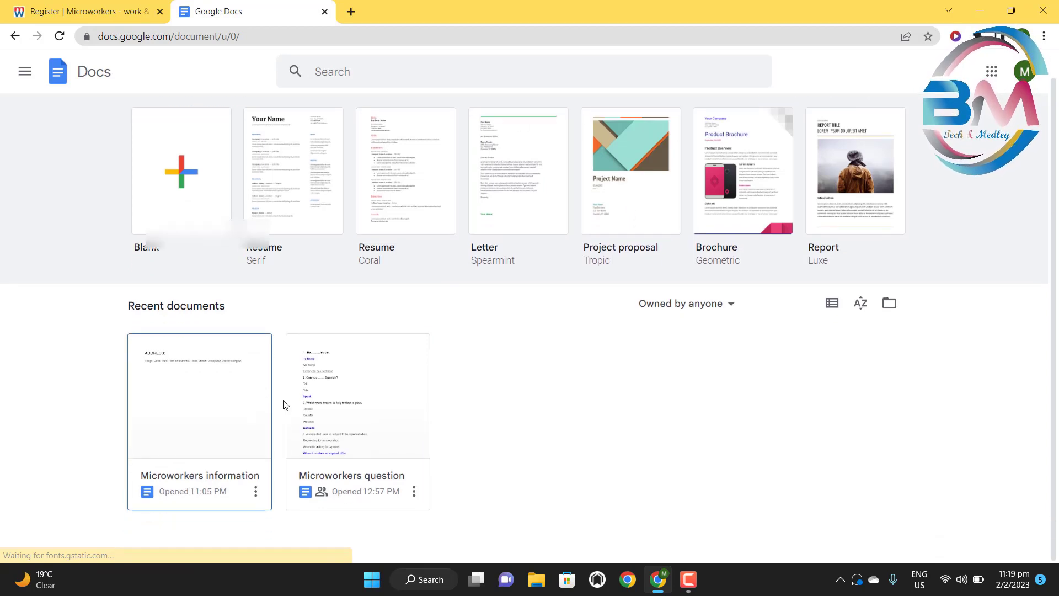
pyautogui.click(201, 417)
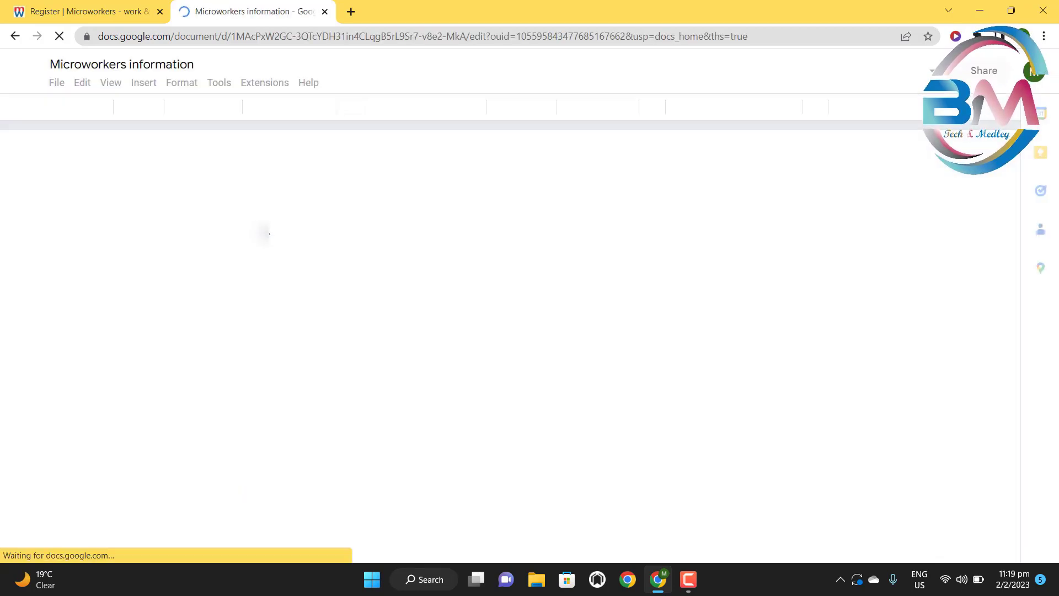
pyautogui.click(50, 3)
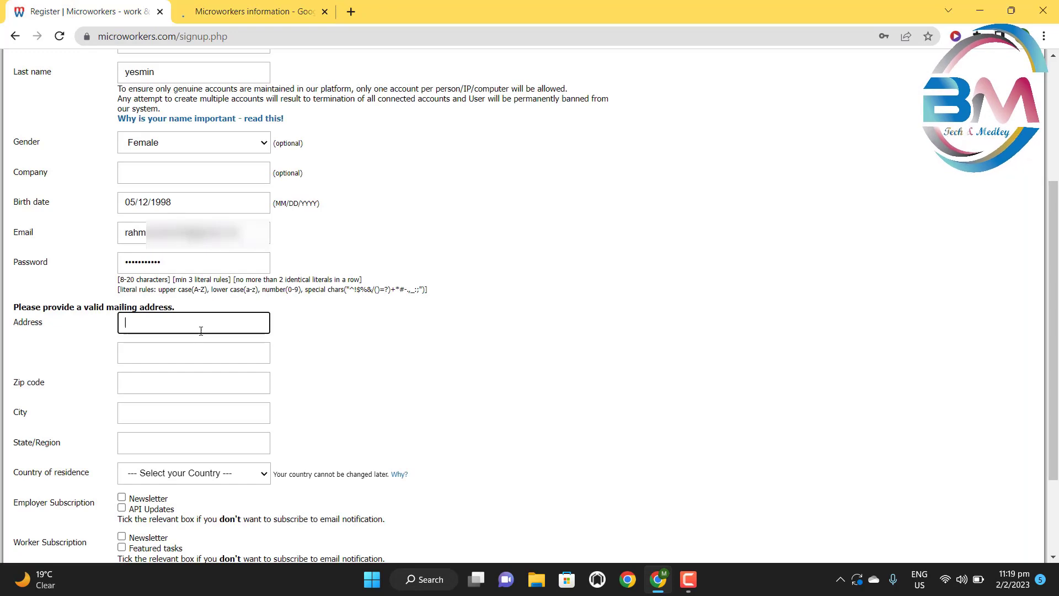
pyautogui.scroll(-3, 195, 318)
pyautogui.scroll(1, 208, 253)
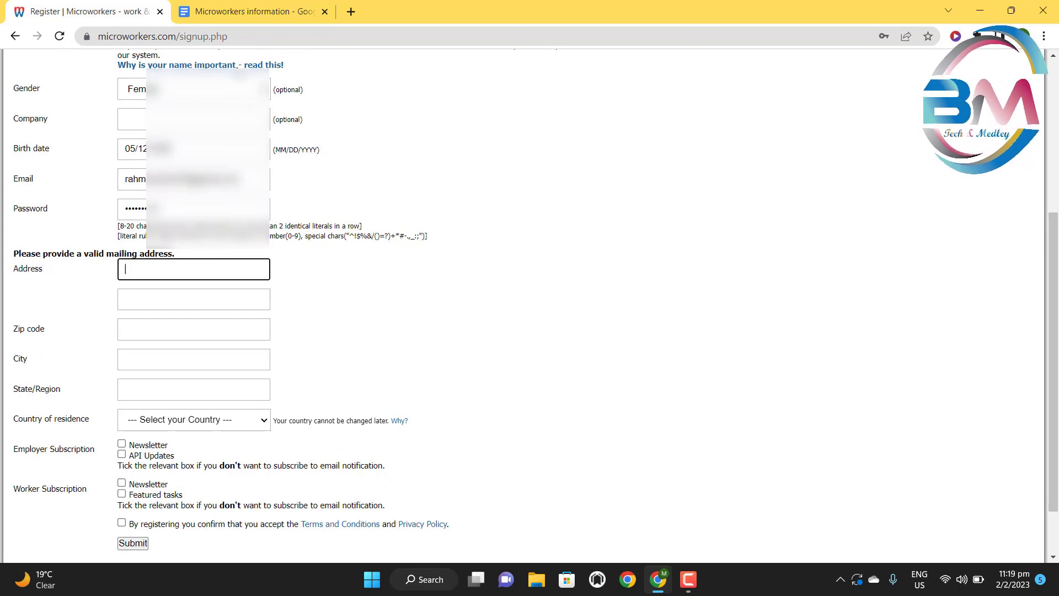
pyautogui.click(249, 8)
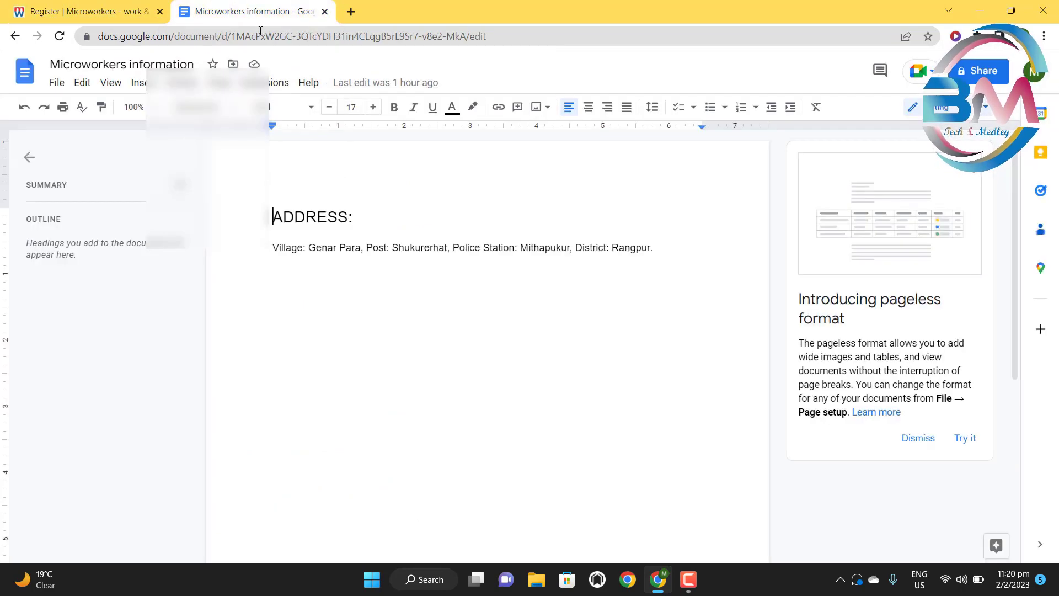
# - Copy the village and post office names from the document into Address, comma-separated
pyautogui.click(346, 248)
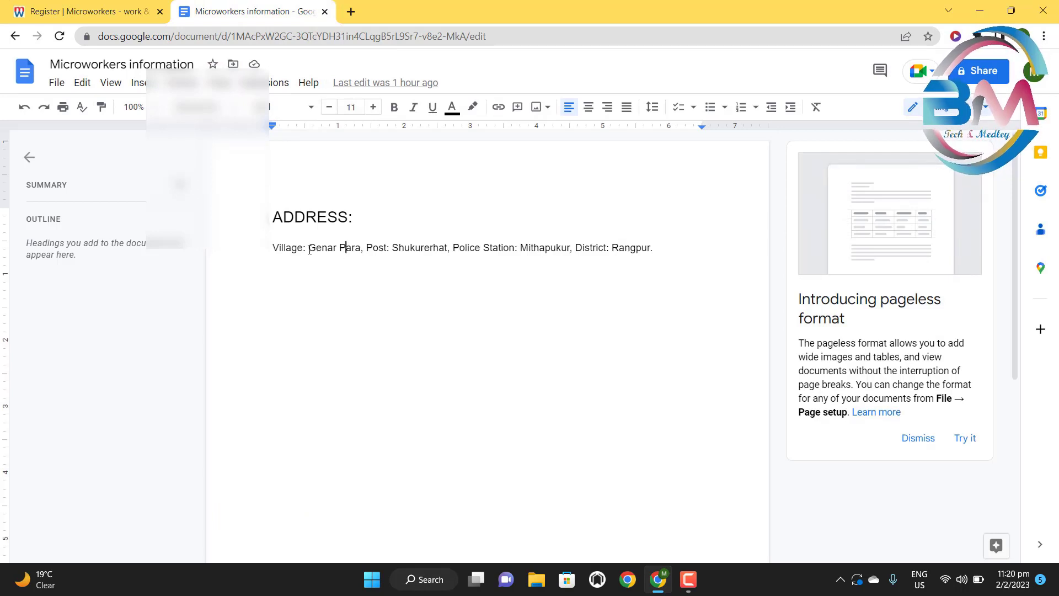
pyautogui.moveTo(308, 249); pyautogui.dragTo(359, 251)
pyautogui.hotkey('ctrl', 'c')
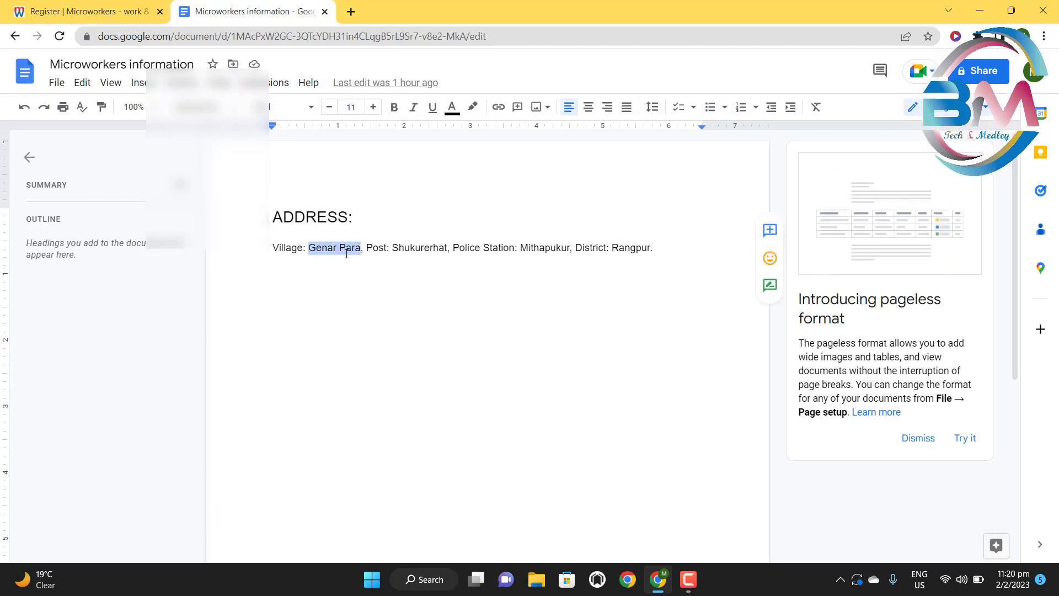
pyautogui.click(83, 11)
pyautogui.hotkey('ctrl', 'v')
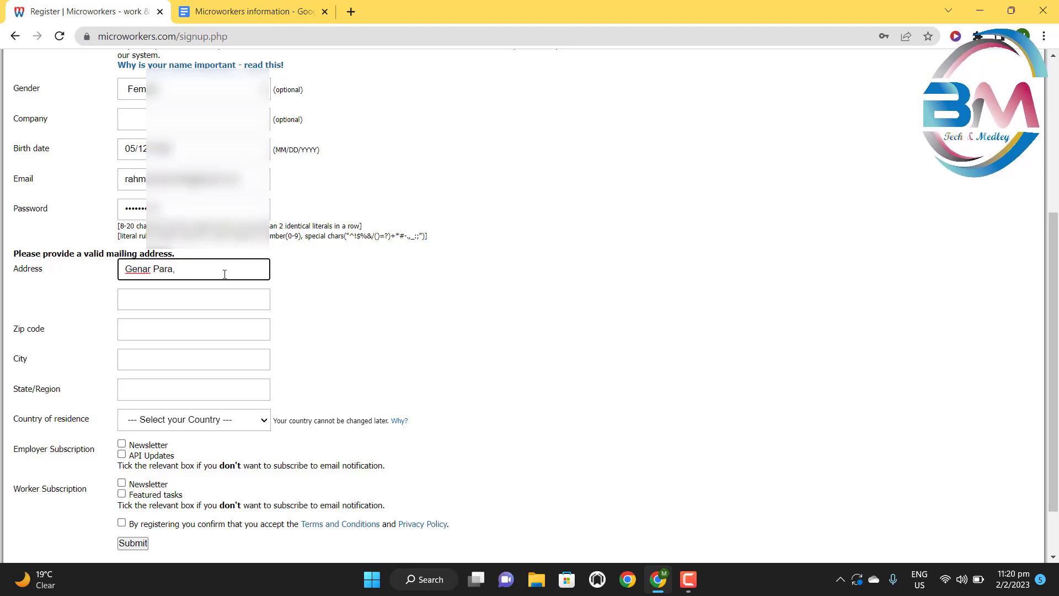
pyautogui.write(',')
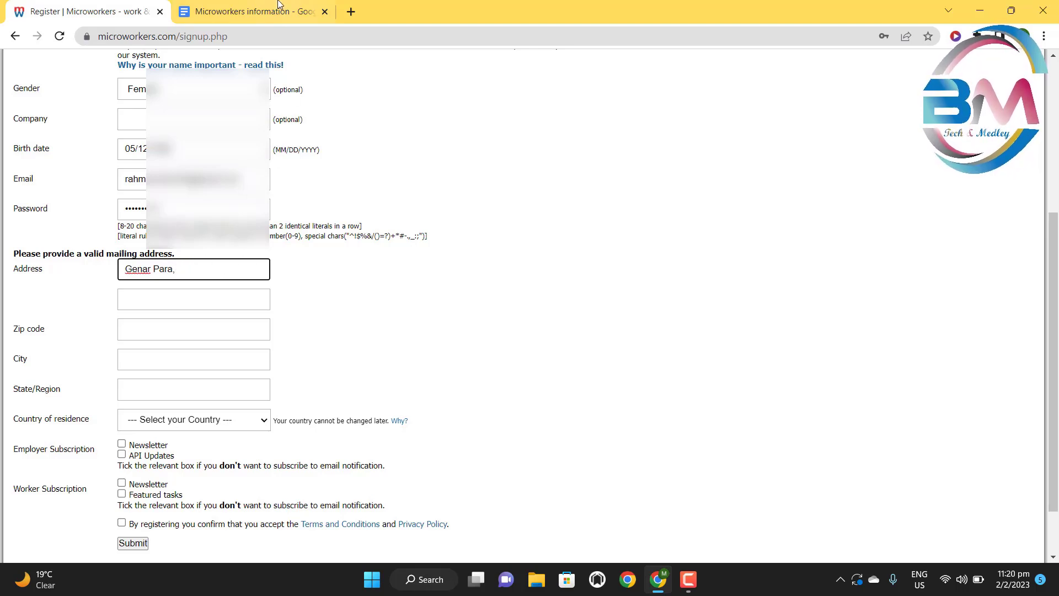
pyautogui.click(280, 7)
pyautogui.click(417, 251)
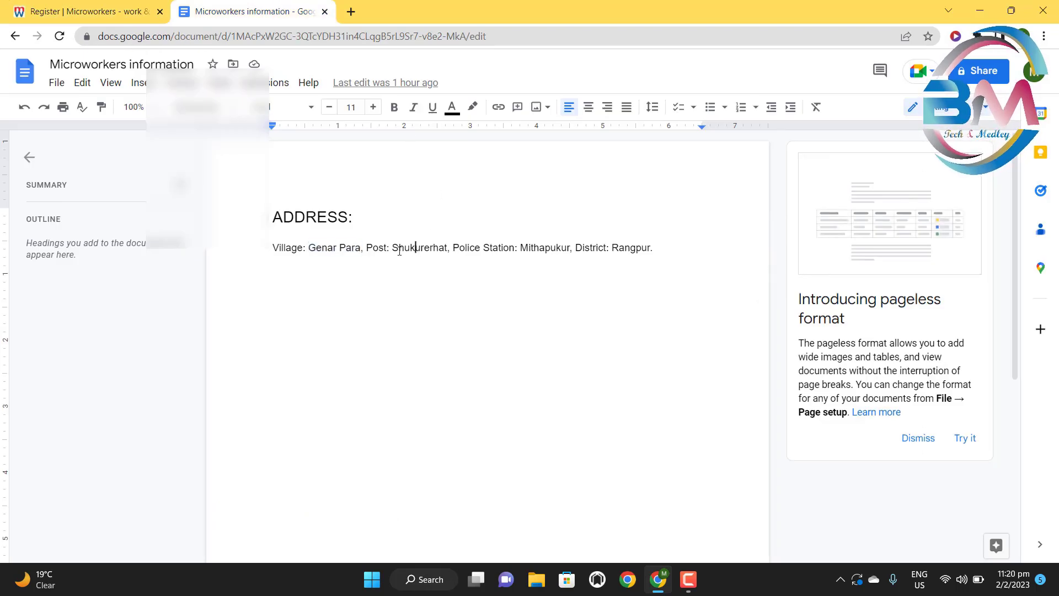
pyautogui.moveTo(392, 248); pyautogui.dragTo(450, 236)
pyautogui.hotkey('ctrl', 'c')
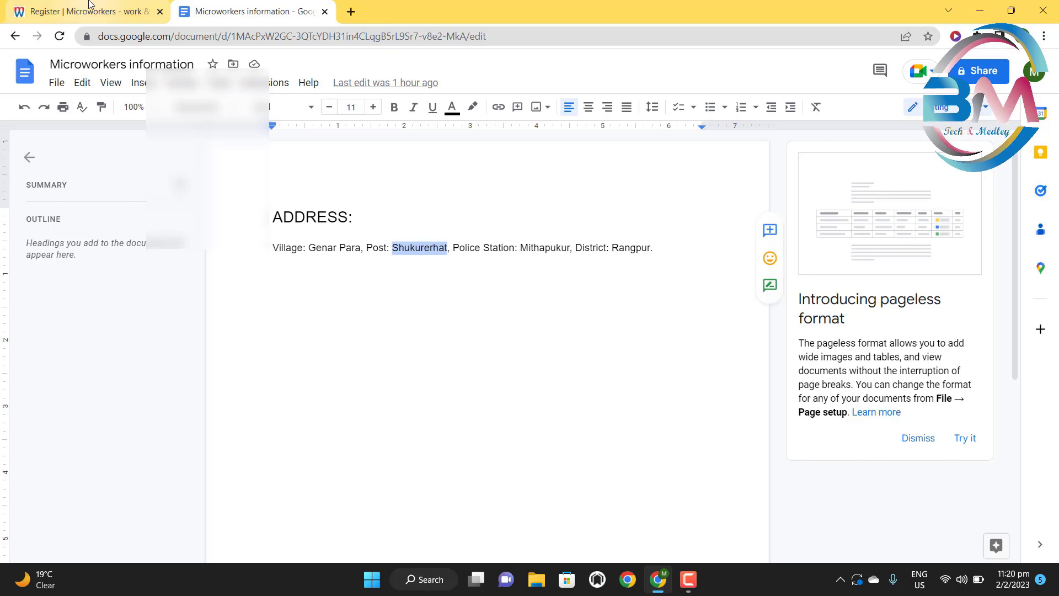
pyautogui.click(137, 11)
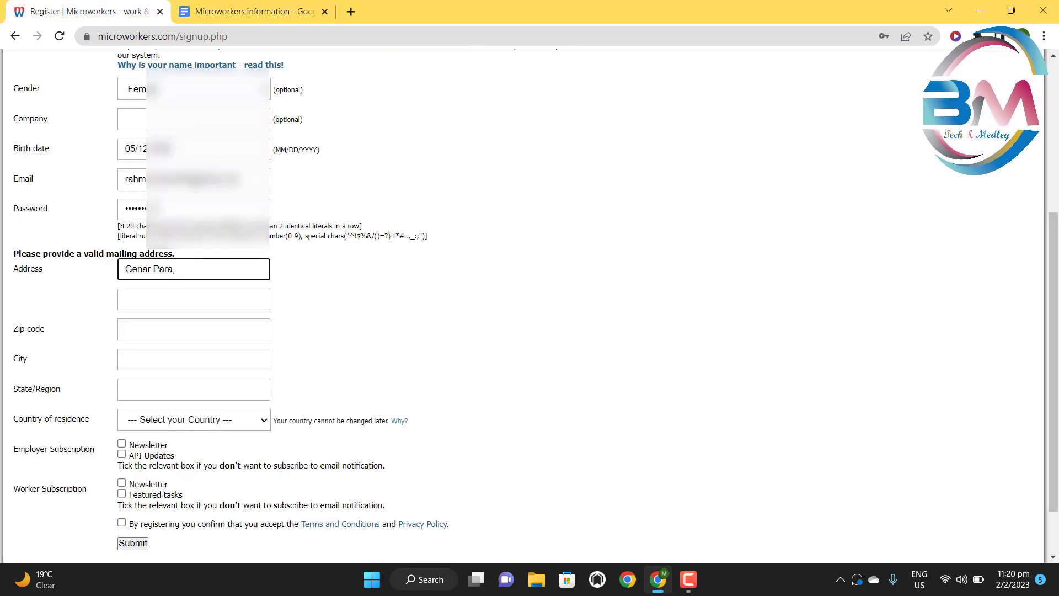
pyautogui.hotkey('ctrl', 'v')
pyautogui.write(',')
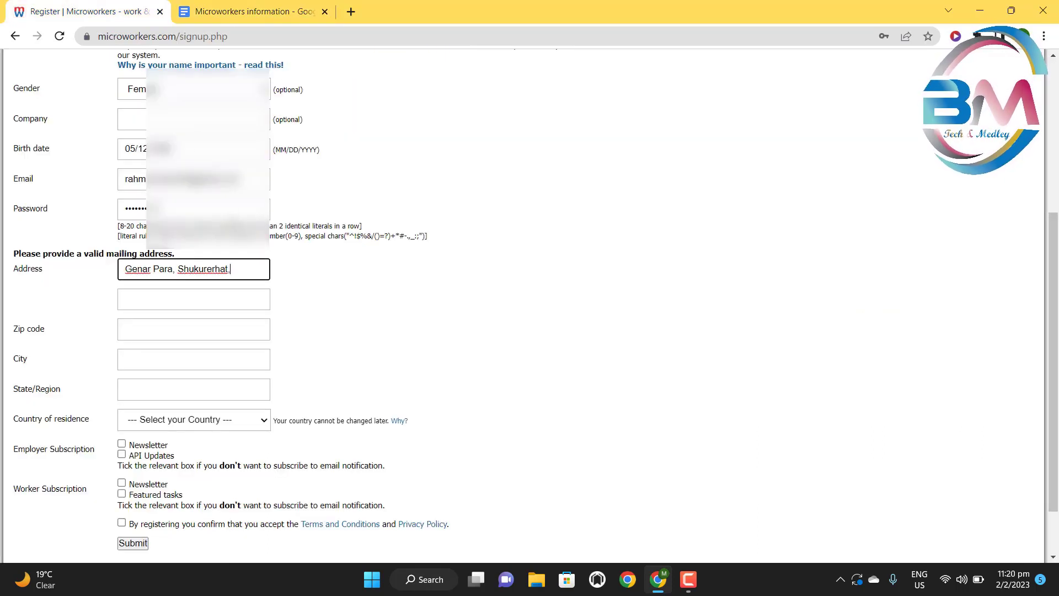
# - Paste the police station name into Address and check the combined address text
pyautogui.click(236, 11)
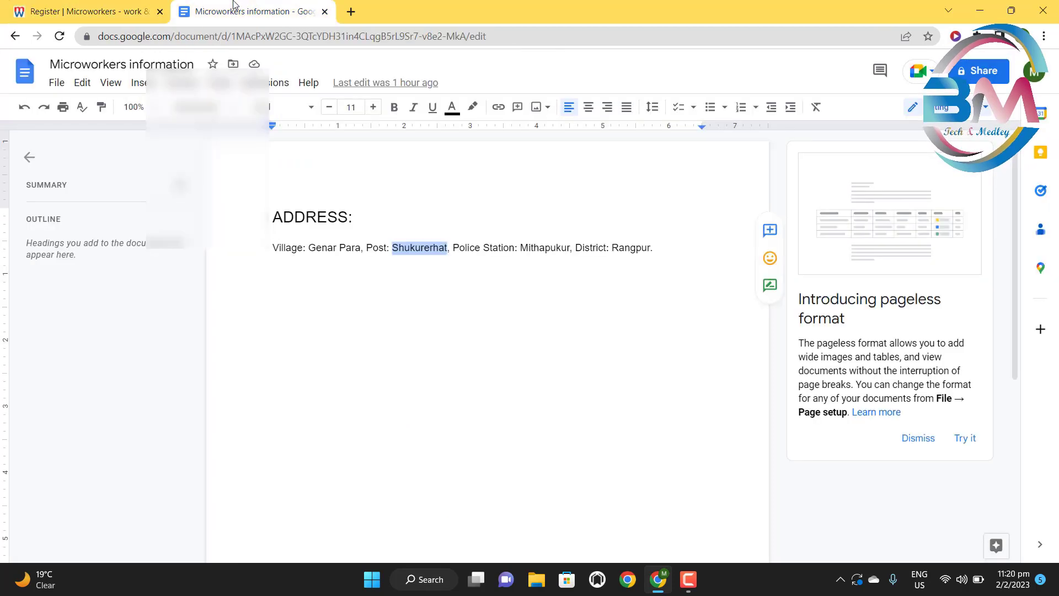
pyautogui.moveTo(518, 248); pyautogui.dragTo(569, 251)
pyautogui.hotkey('ctrl', 'c')
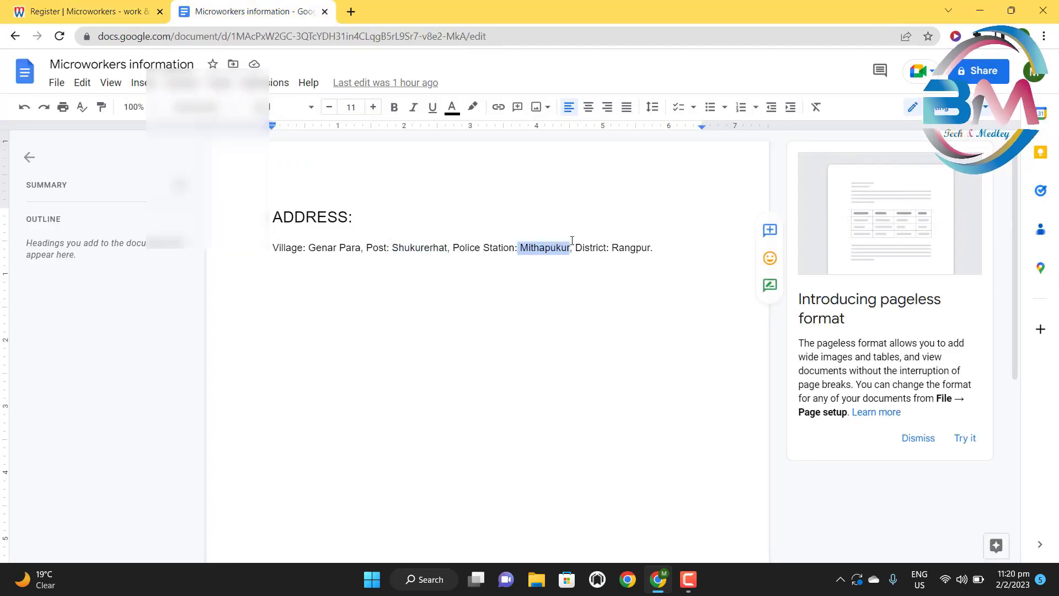
pyautogui.click(110, 5)
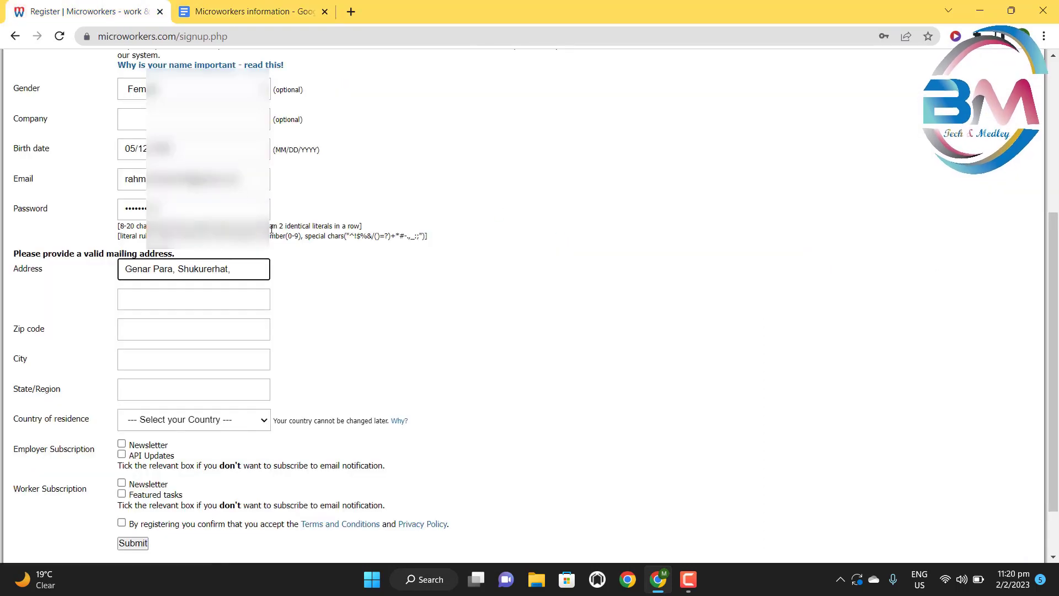
pyautogui.hotkey('ctrl', 'v')
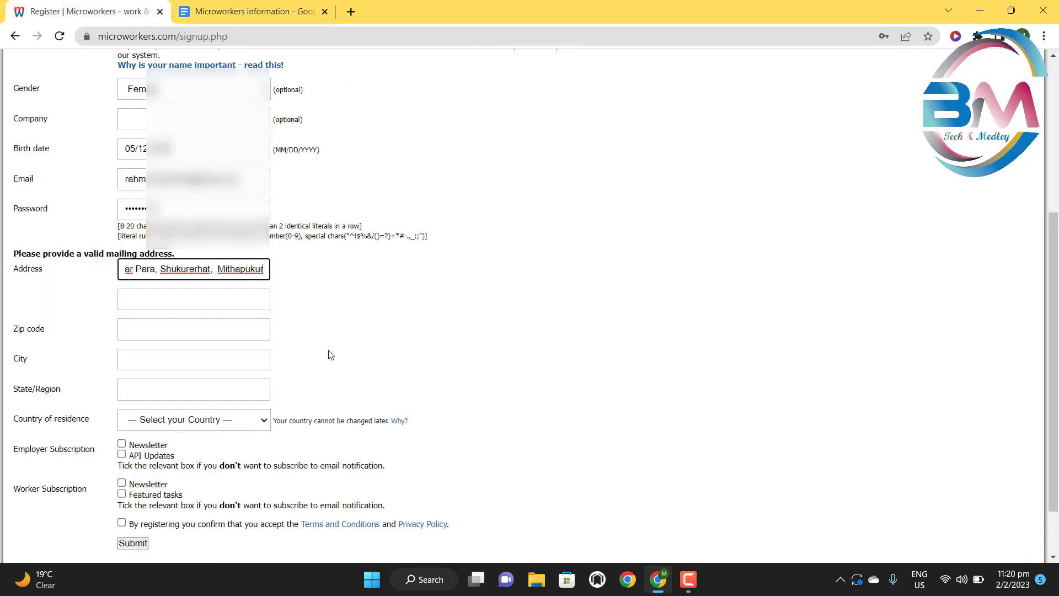
pyautogui.moveTo(191, 271); pyautogui.dragTo(112, 273)
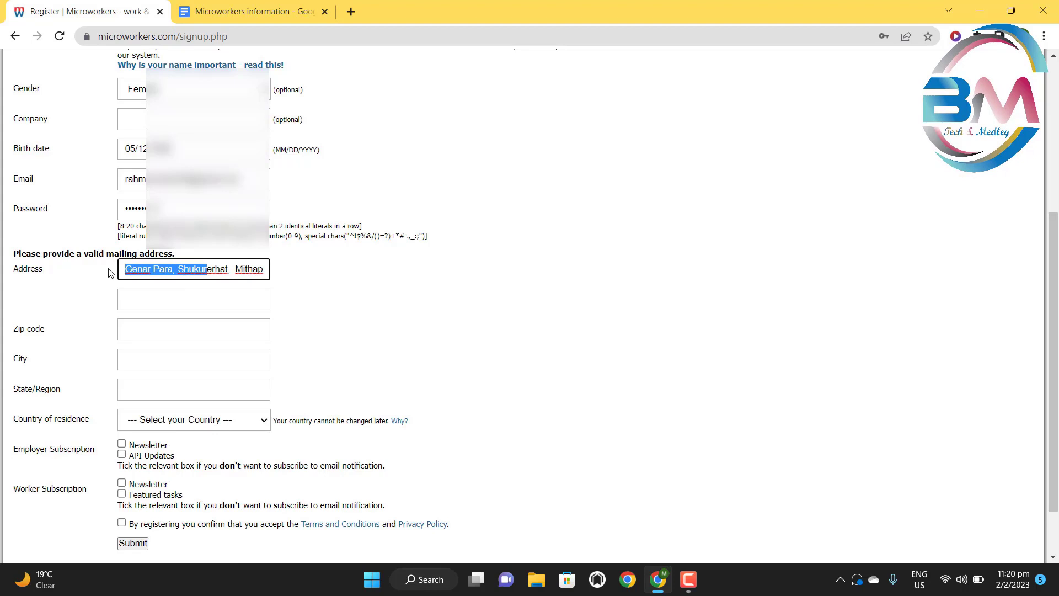
pyautogui.click(150, 272)
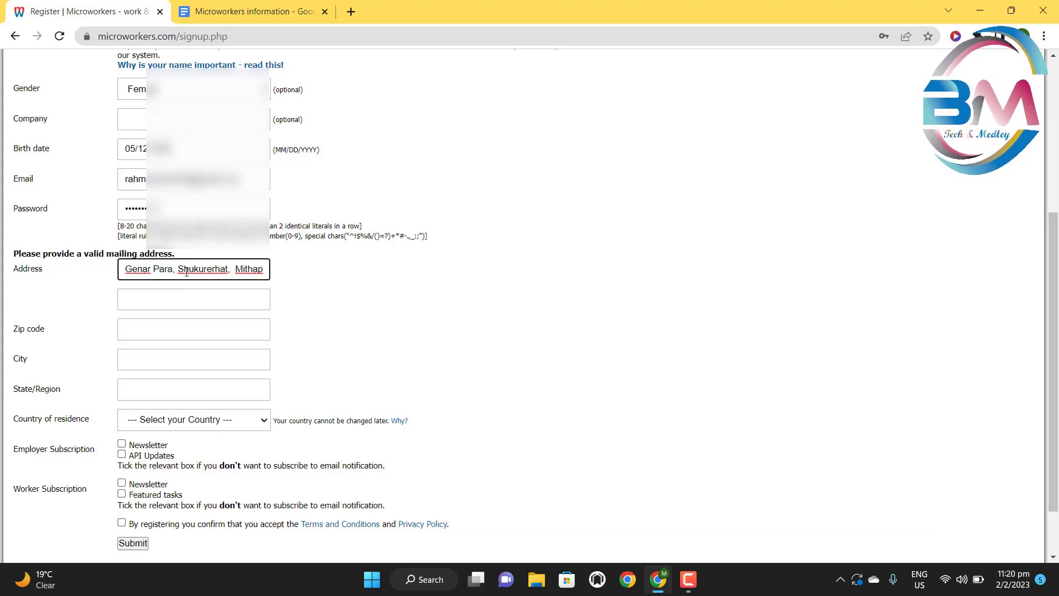
pyautogui.moveTo(185, 271); pyautogui.dragTo(266, 272)
pyautogui.click(254, 272)
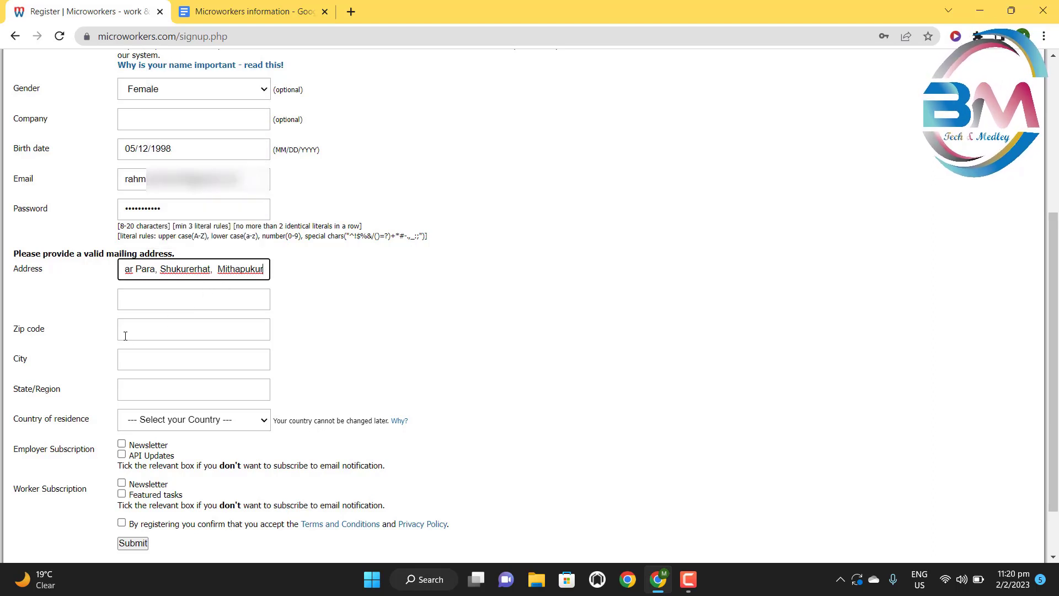
pyautogui.click(144, 329)
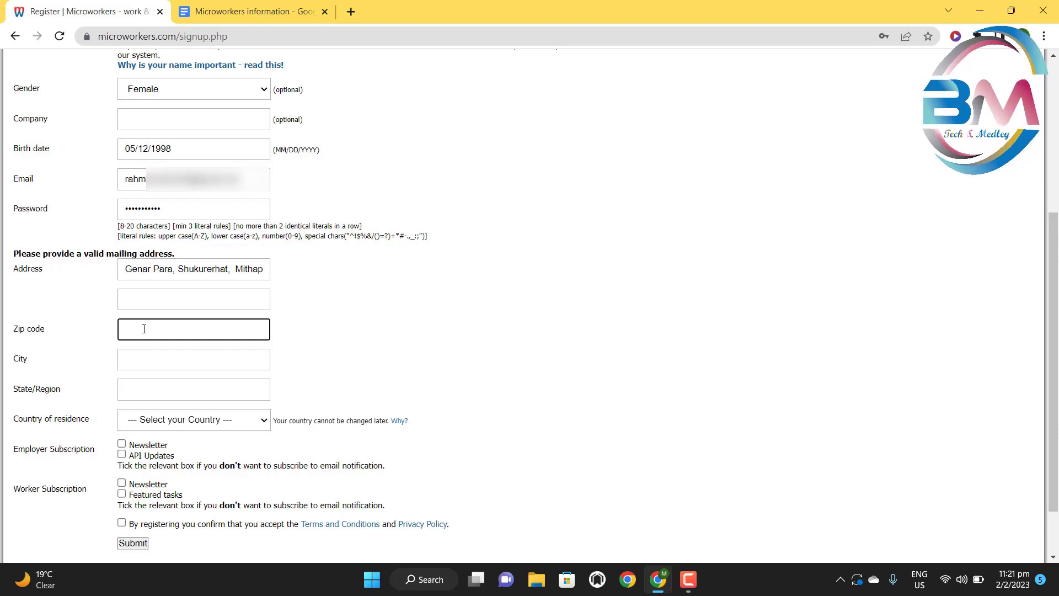
# - Enter zip code 5460, city Rangpur and state/region Rangpur on the sign-up form
pyautogui.write('5460')
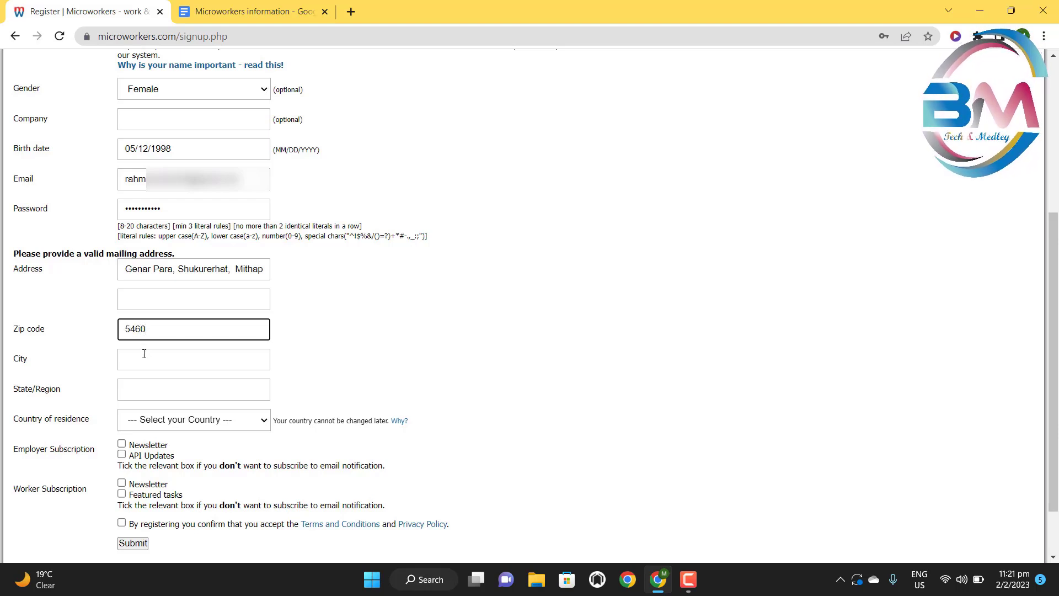
pyautogui.click(144, 353)
pyautogui.write('R')
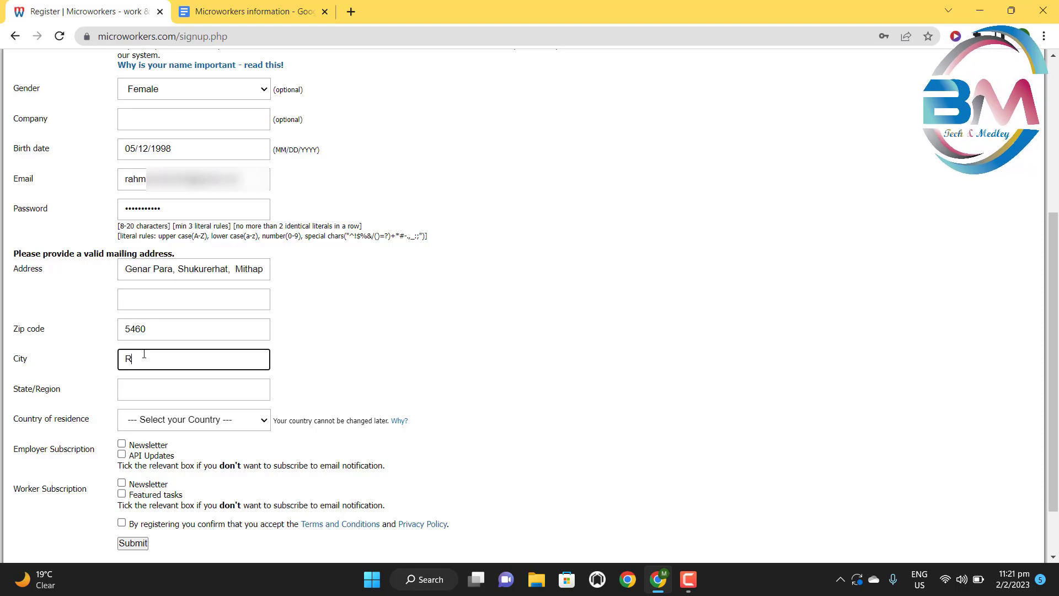
pyautogui.write('angpur')
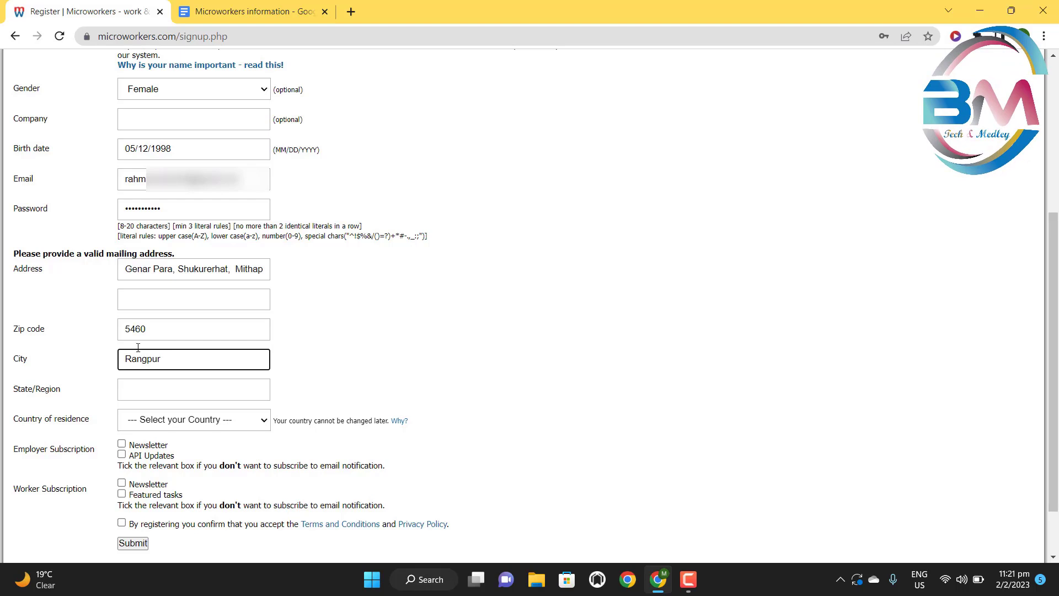
pyautogui.scroll(-2, 138, 347)
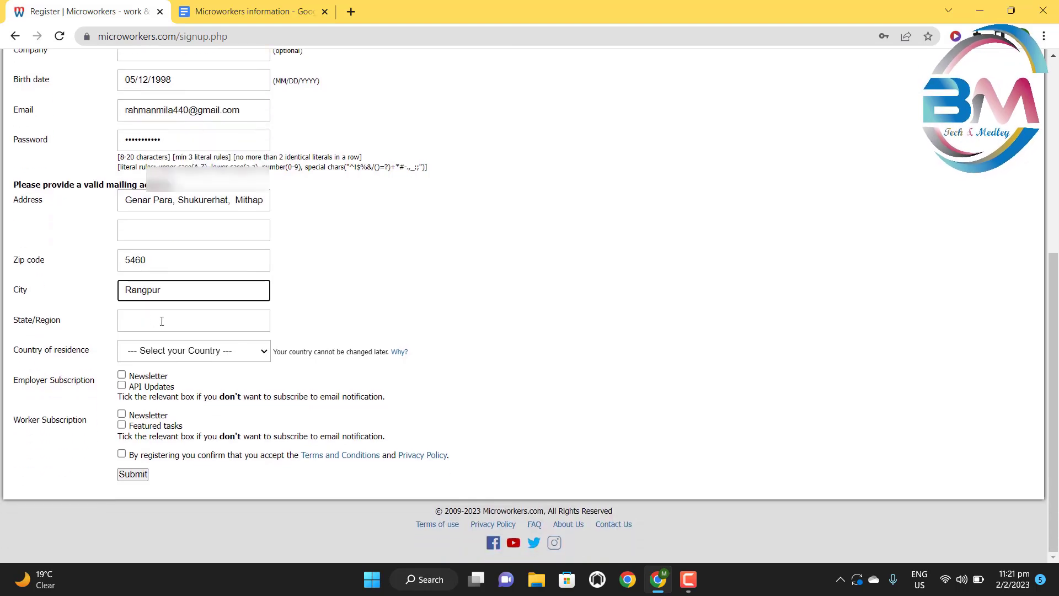
pyautogui.moveTo(9, 322); pyautogui.dragTo(58, 325)
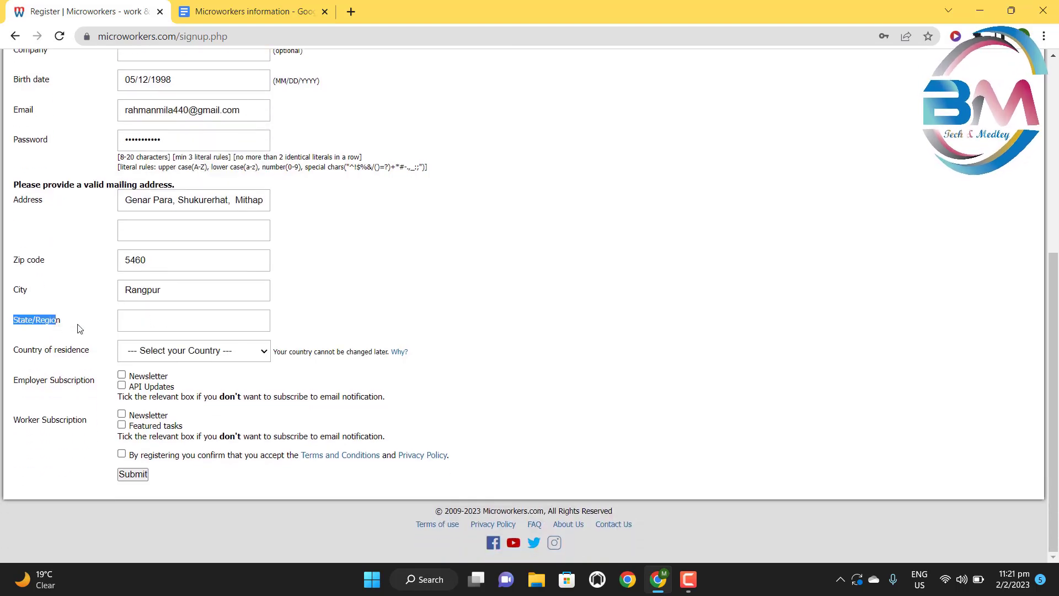
pyautogui.click(80, 328)
pyautogui.click(152, 321)
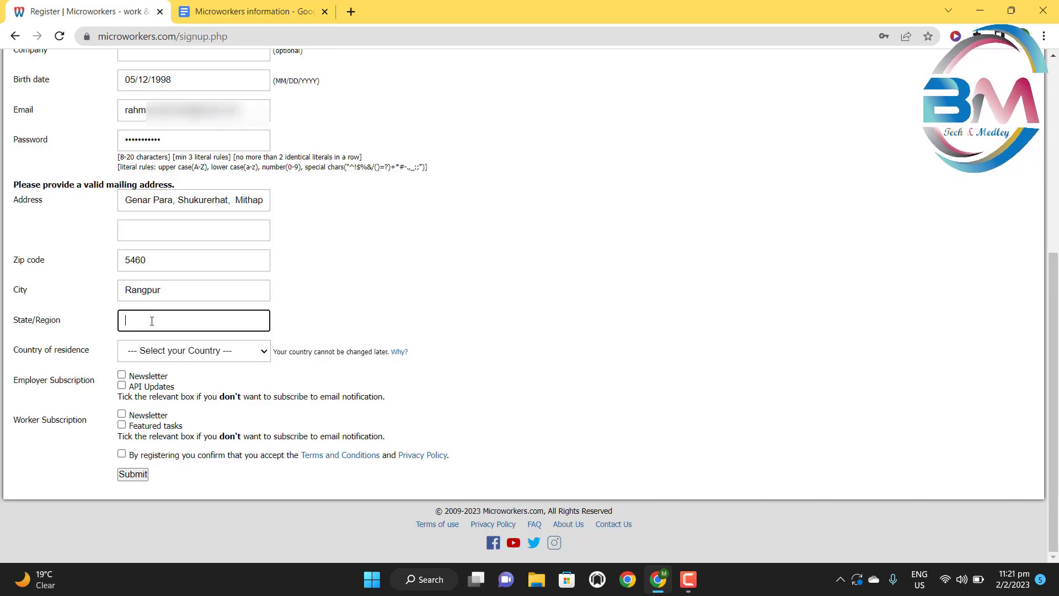
pyautogui.write('Ra')
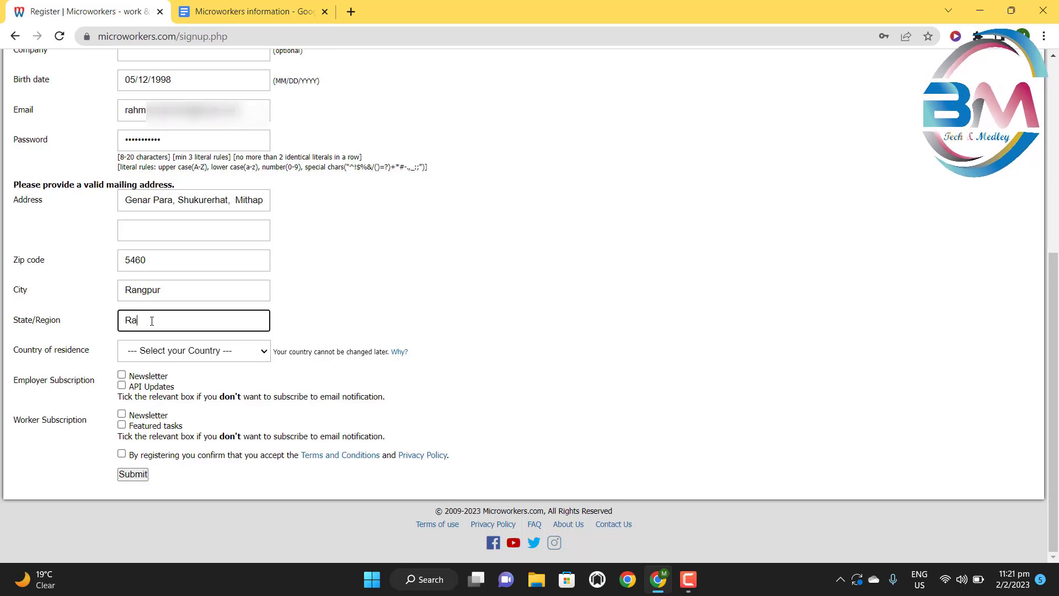
pyautogui.write('ngpur')
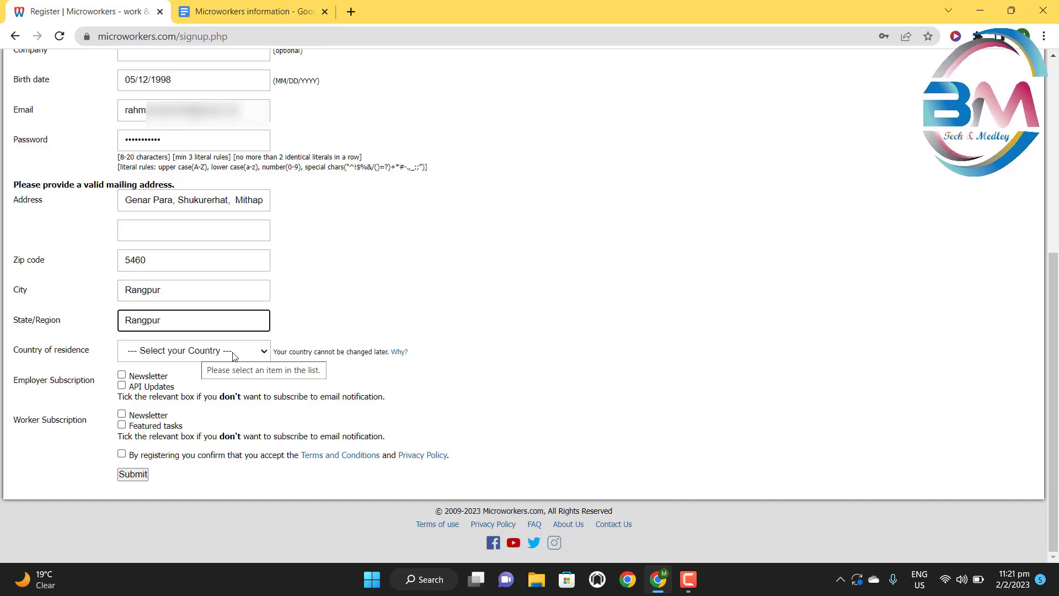
pyautogui.moveTo(8, 357); pyautogui.dragTo(82, 359)
pyautogui.click(97, 359)
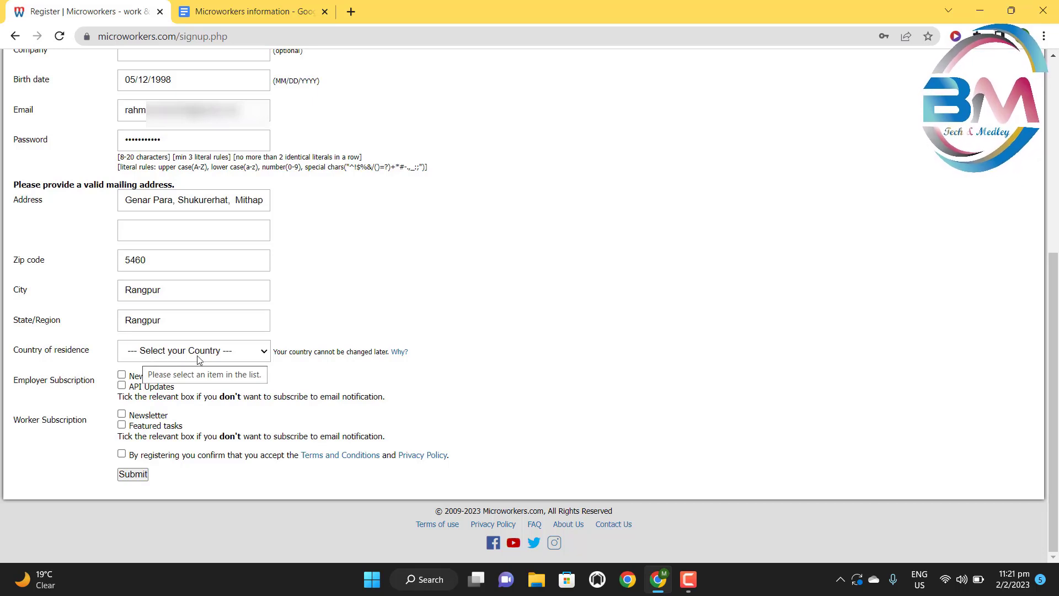
# - Choose Bangladesh as the country of residence
pyautogui.click(258, 355)
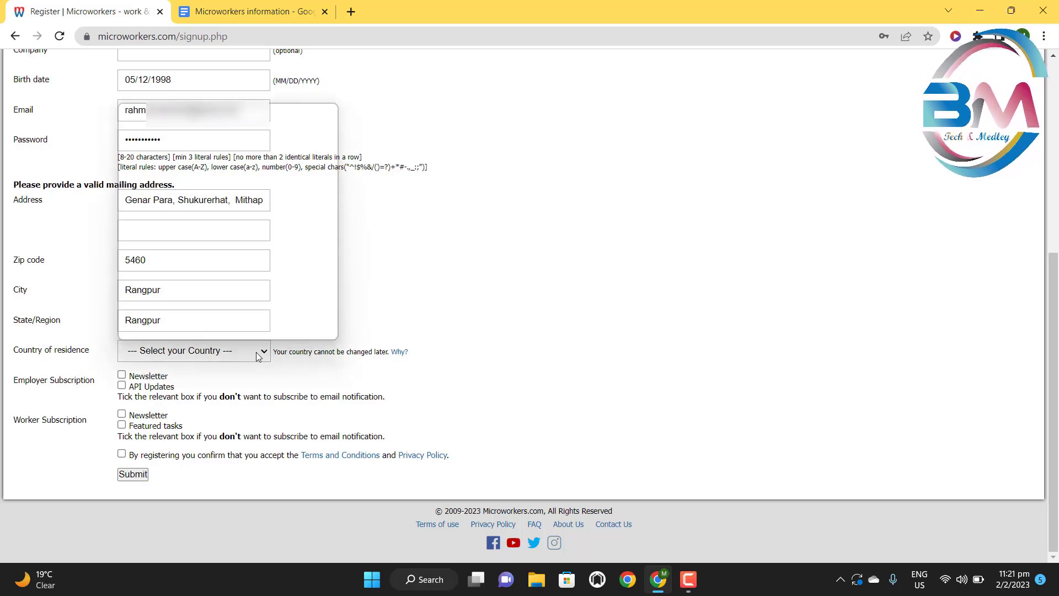
pyautogui.click(202, 297)
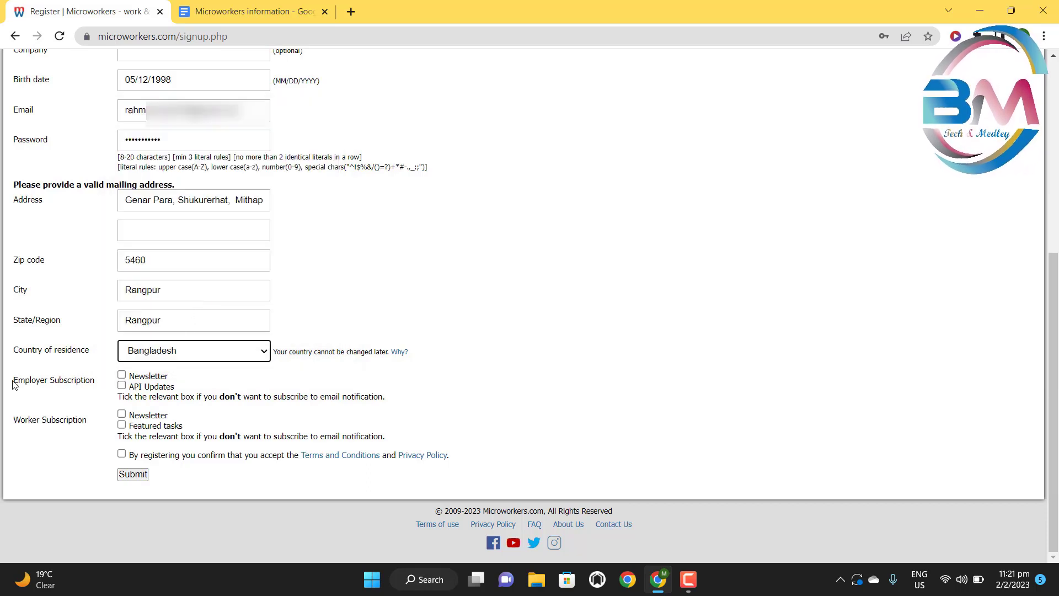
pyautogui.moveTo(14, 383); pyautogui.dragTo(97, 389)
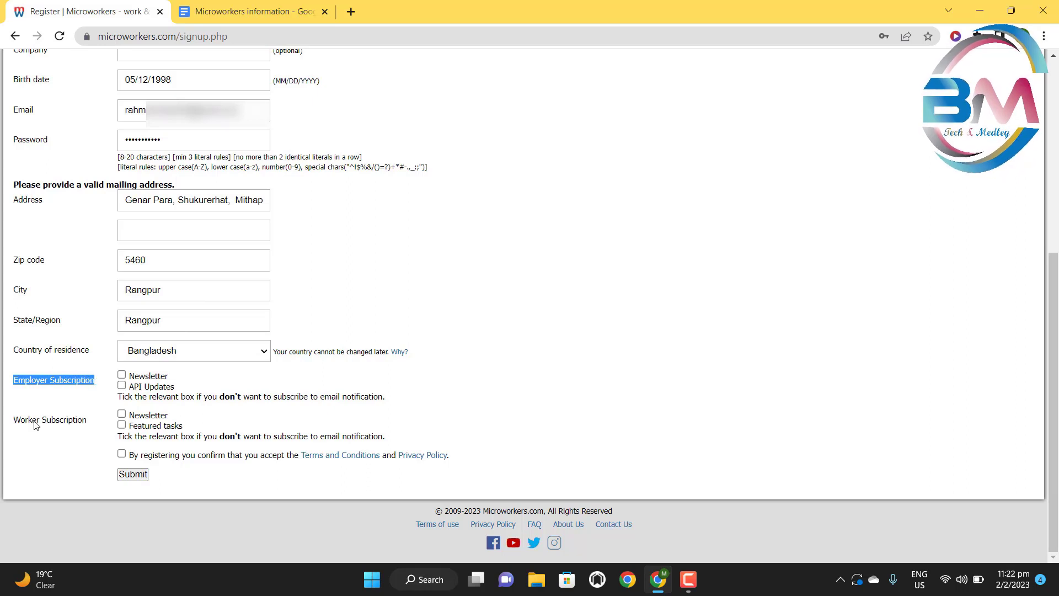
pyautogui.moveTo(17, 421); pyautogui.dragTo(88, 421)
pyautogui.click(88, 390)
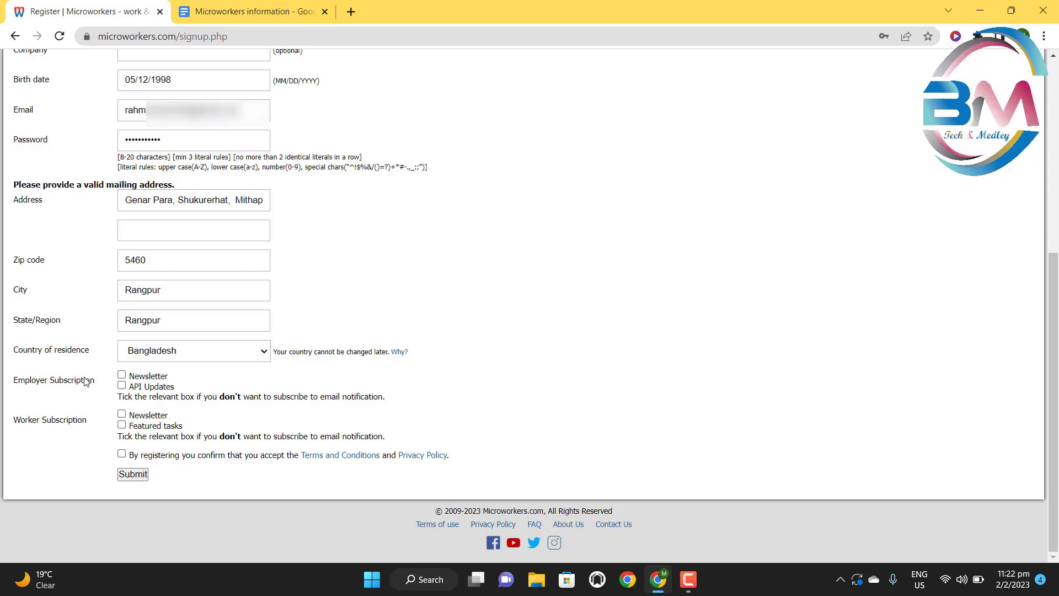
# - Tick the employer Newsletter and API Updates, and the worker Newsletter and Featured tasks subscriptions
pyautogui.click(121, 375)
pyautogui.click(122, 385)
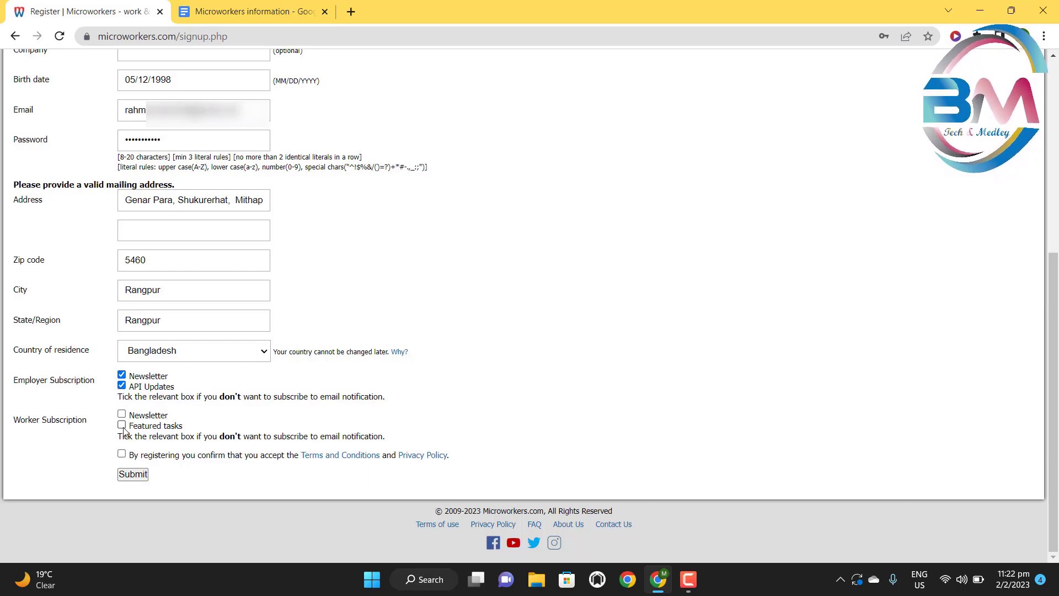
pyautogui.click(121, 413)
pyautogui.click(122, 424)
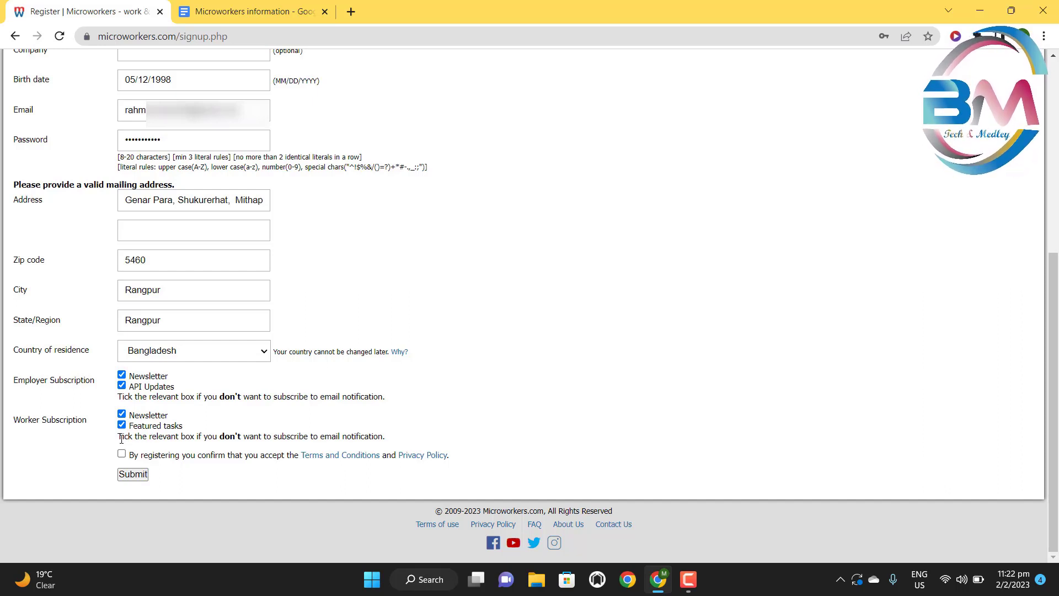
pyautogui.moveTo(121, 438); pyautogui.dragTo(423, 432)
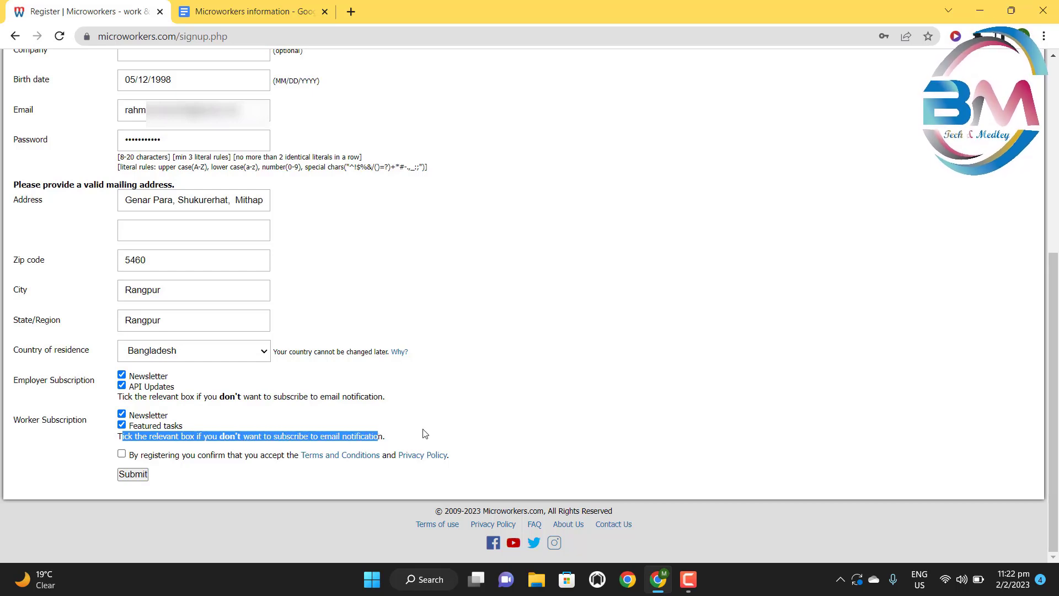
pyautogui.click(423, 433)
pyautogui.moveTo(120, 400); pyautogui.dragTo(391, 402)
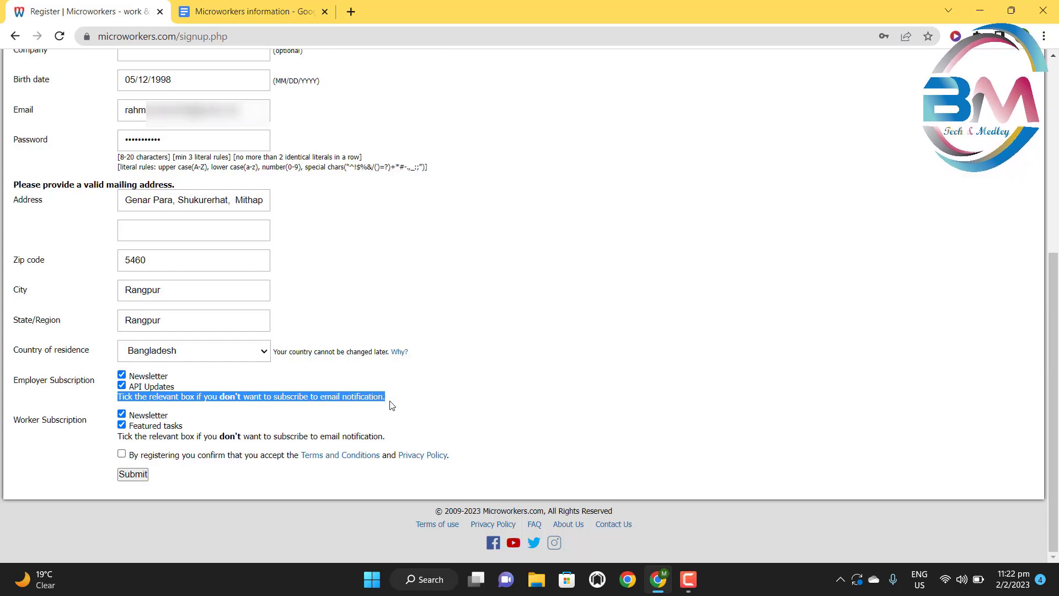
pyautogui.click(429, 395)
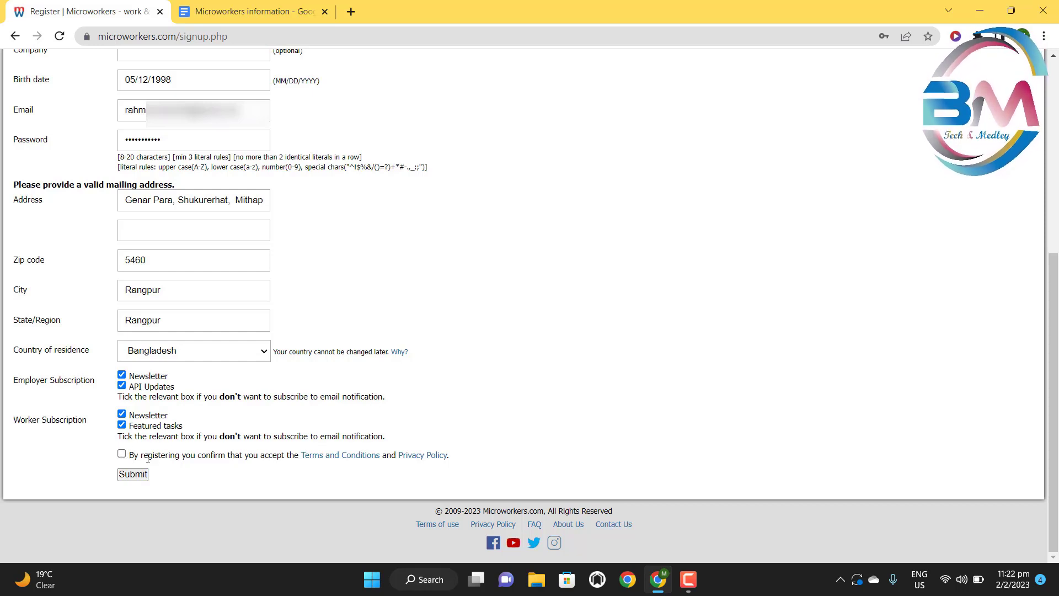
pyautogui.moveTo(129, 455); pyautogui.dragTo(508, 449)
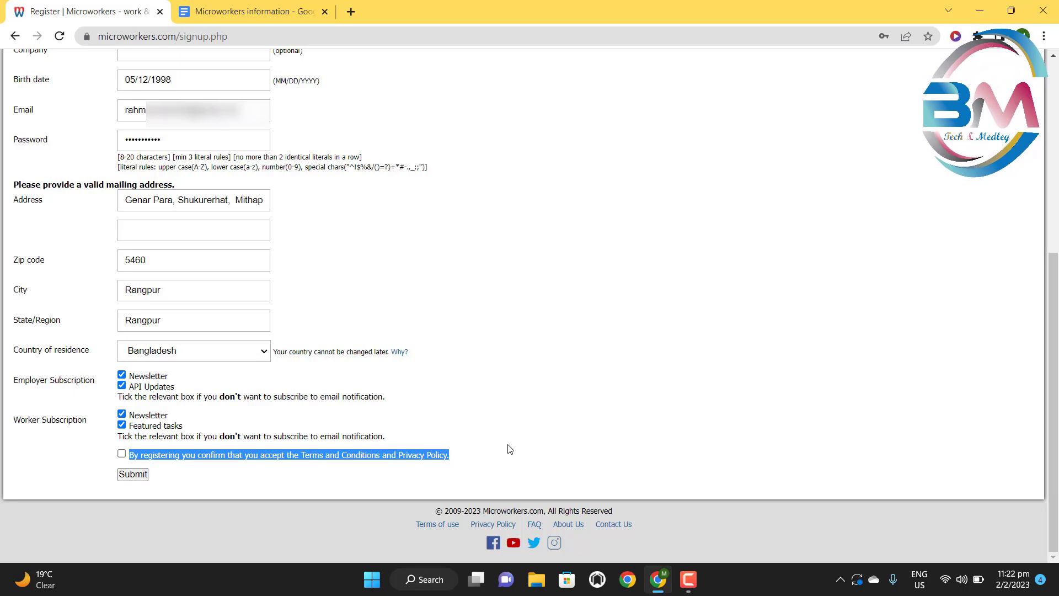
pyautogui.click(508, 448)
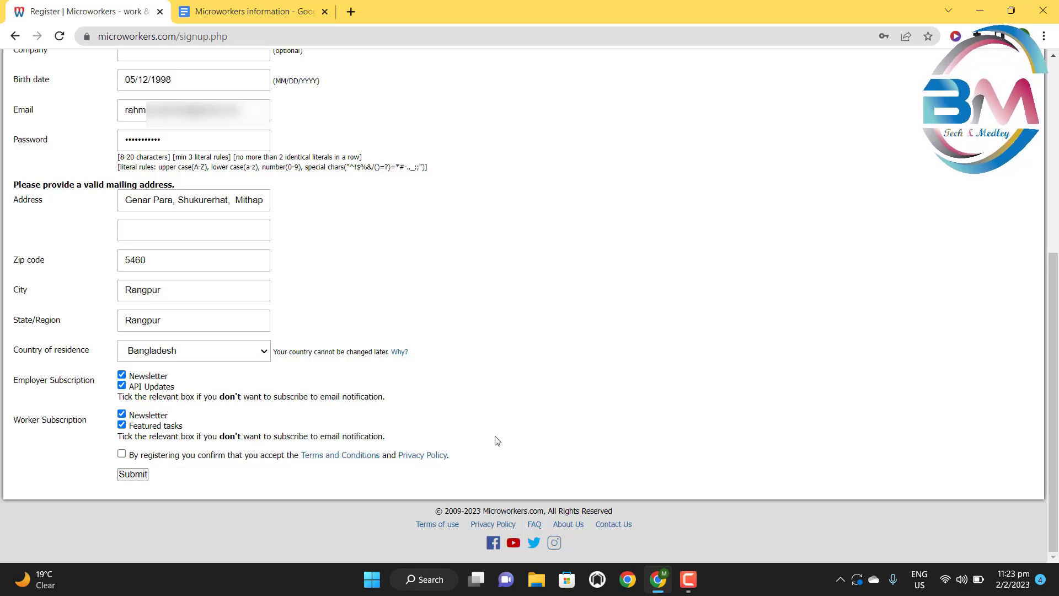
# - Tick the checkbox accepting the Terms and Conditions and Privacy Policy
pyautogui.scroll(4, 487, 437)
pyautogui.scroll(2, 486, 434)
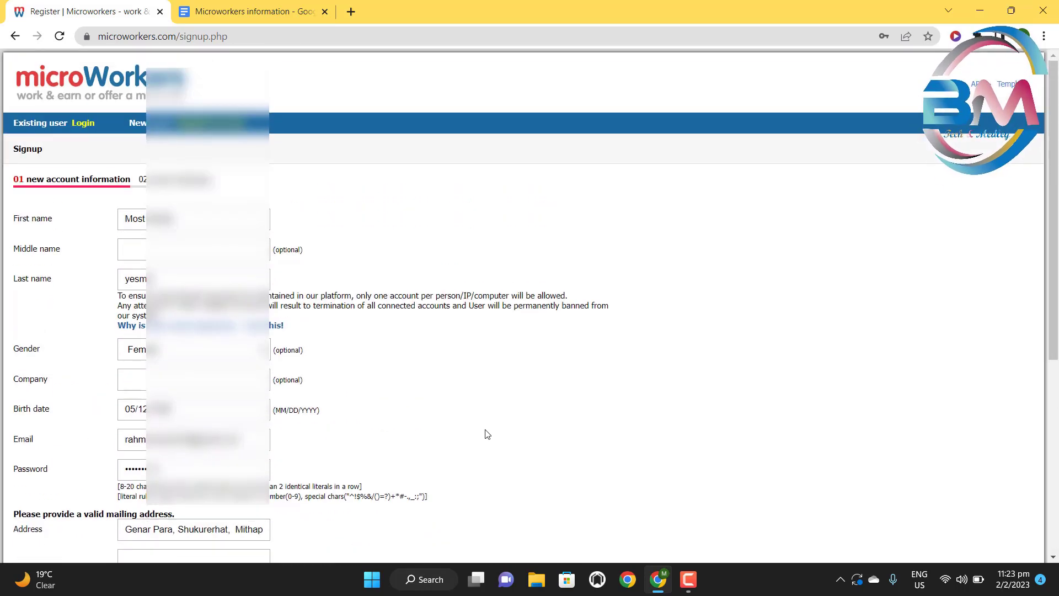
pyautogui.scroll(-6, 486, 434)
pyautogui.click(122, 454)
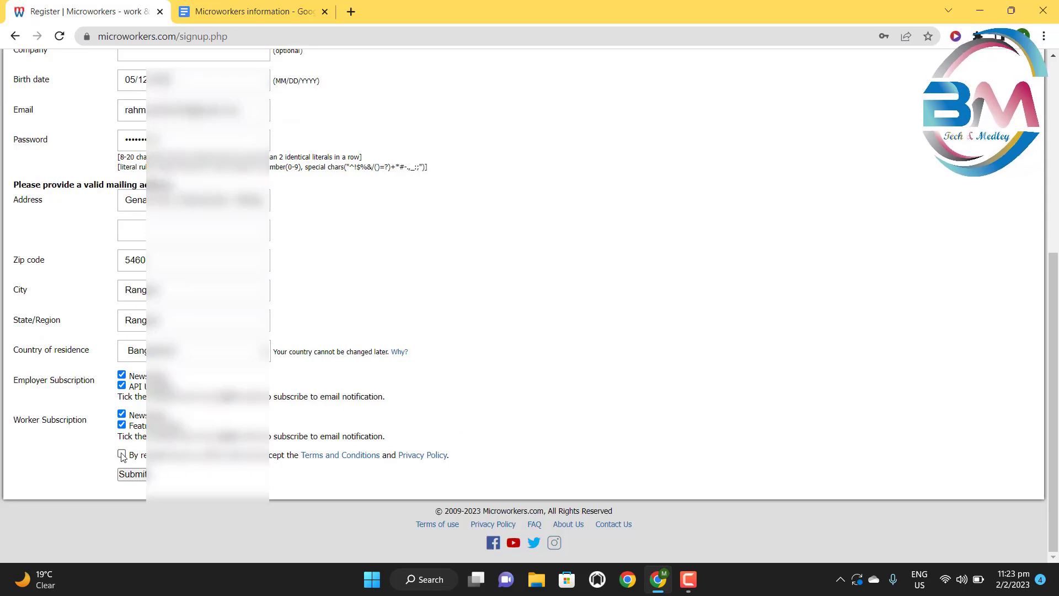
# - Review the completed form and submit the sign-up
pyautogui.scroll(6, 524, 305)
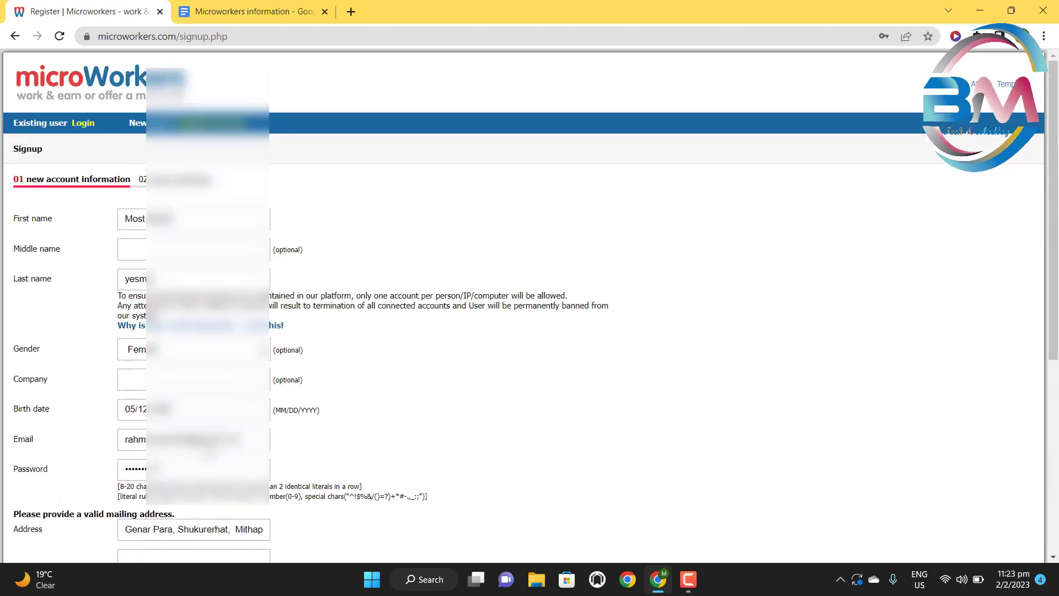
pyautogui.scroll(-6, 529, 305)
pyautogui.scroll(6, 530, 305)
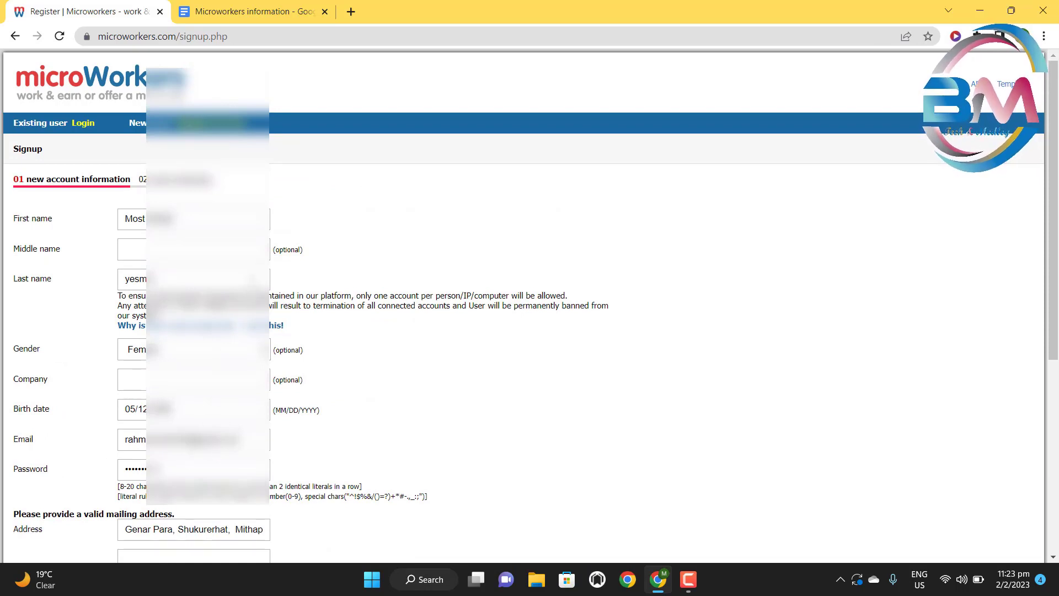
pyautogui.scroll(-2, 529, 305)
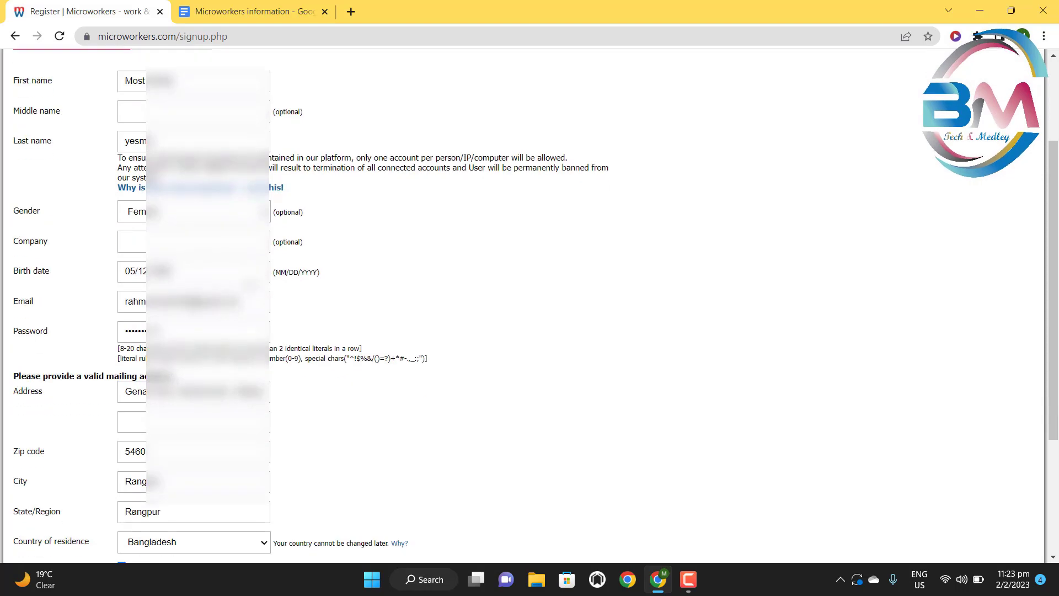
pyautogui.scroll(-1, 529, 305)
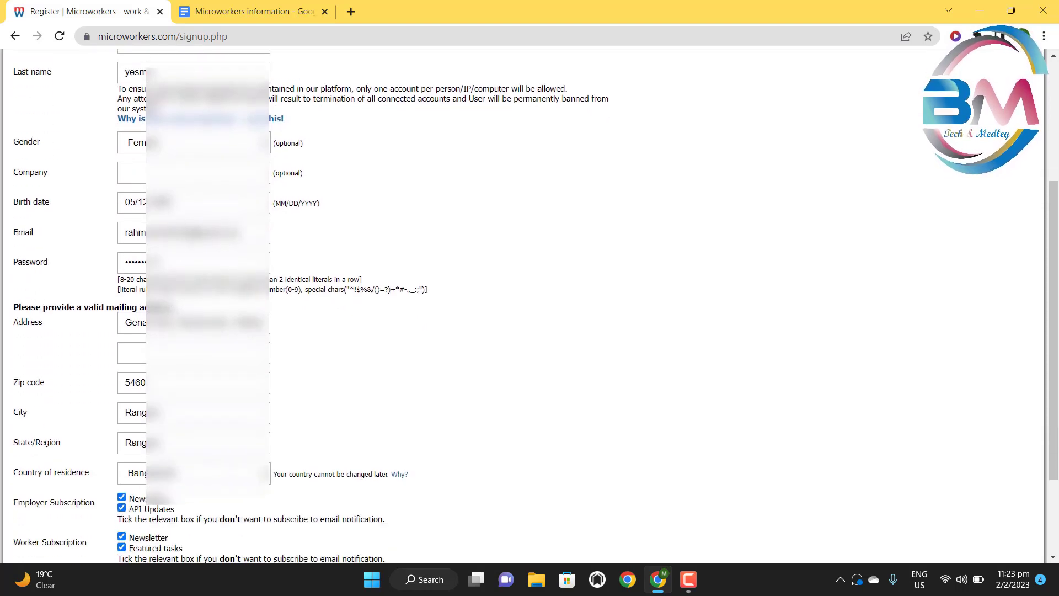
pyautogui.scroll(-2, 529, 305)
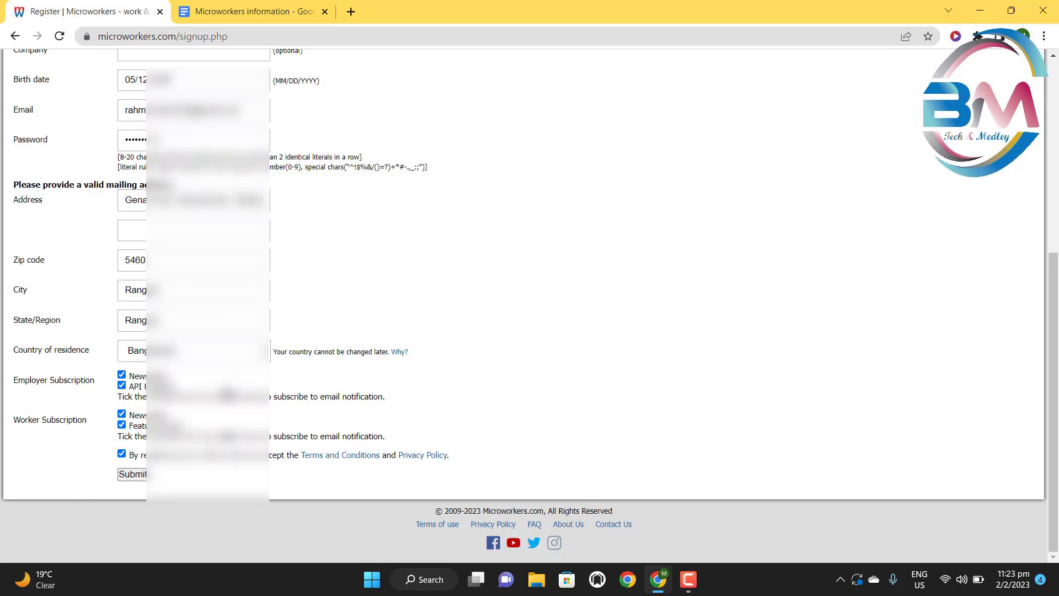
pyautogui.click(134, 474)
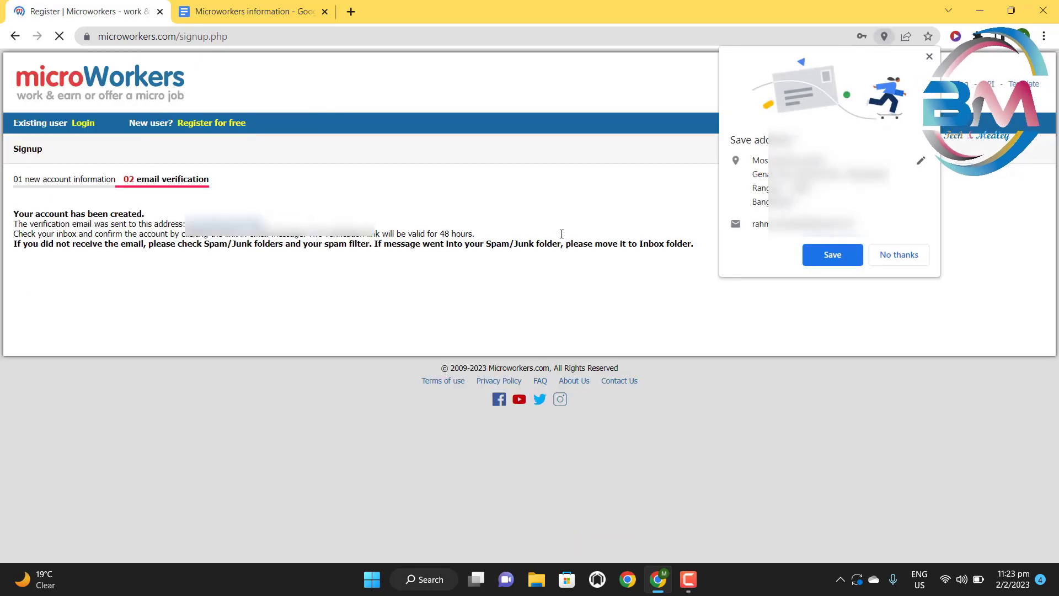
# - Dismiss Chrome's save-address offer and save the new login password
pyautogui.click(929, 57)
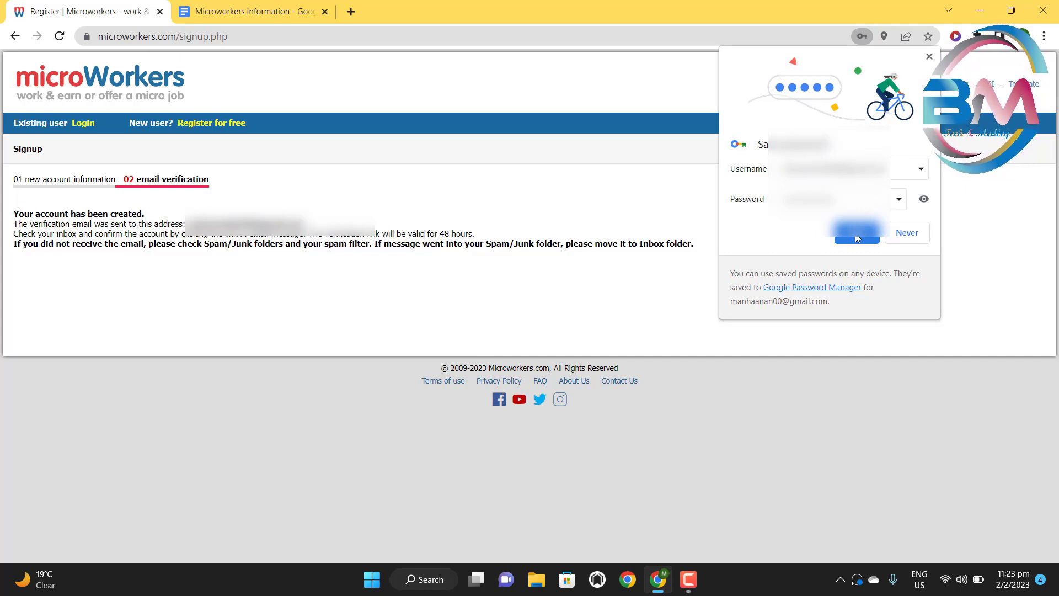
pyautogui.click(856, 234)
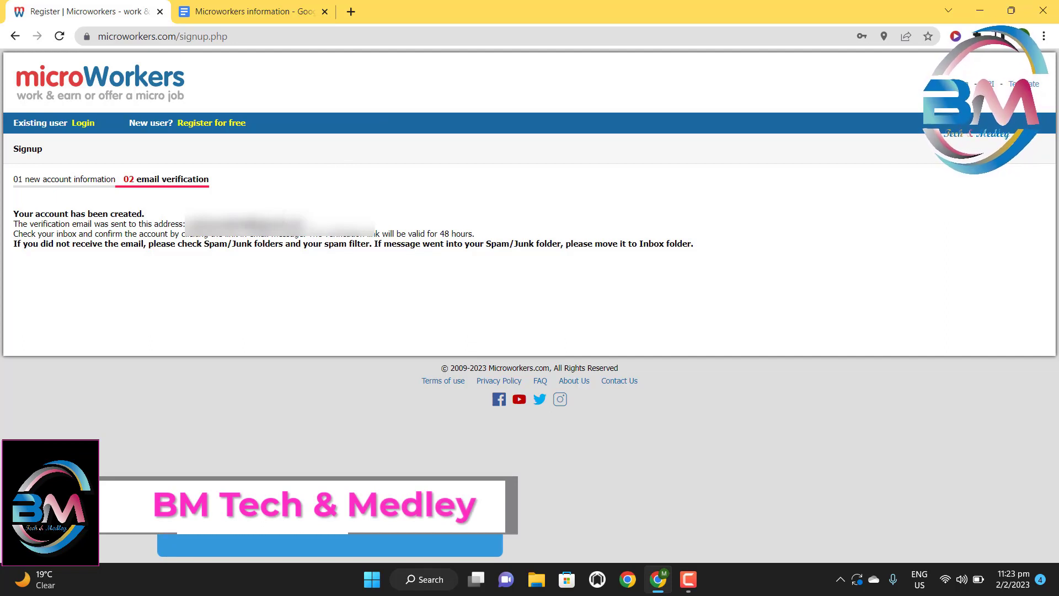
# - Read the account-created and verification-email messages, then open a new browser tab
pyautogui.moveTo(13, 178); pyautogui.dragTo(114, 181)
pyautogui.click(11, 182)
pyautogui.click(120, 196)
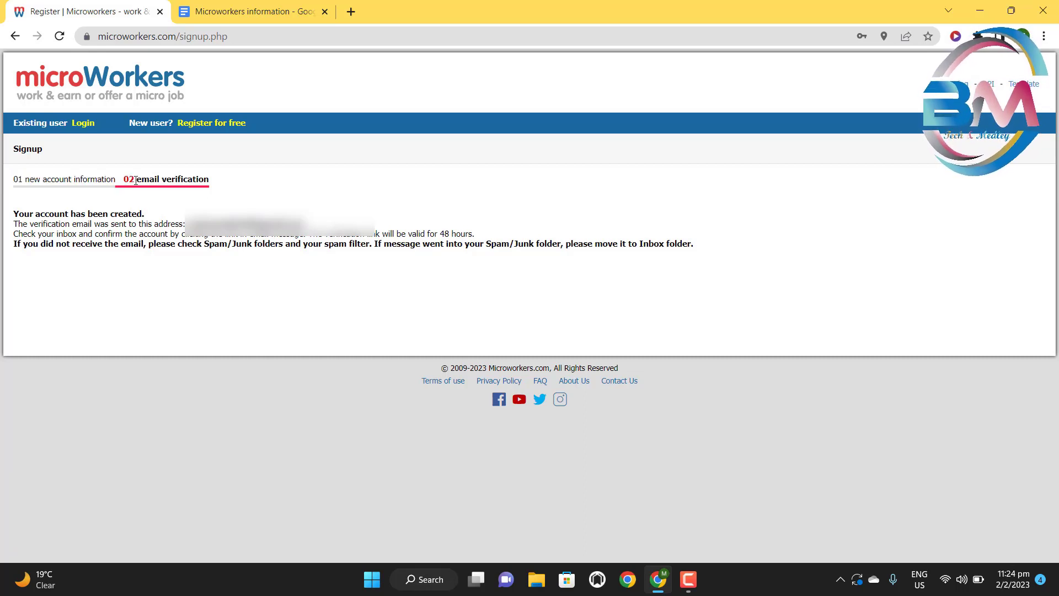
pyautogui.moveTo(135, 180); pyautogui.dragTo(266, 190)
pyautogui.click(135, 227)
pyautogui.moveTo(18, 212); pyautogui.dragTo(107, 215)
pyautogui.click(112, 215)
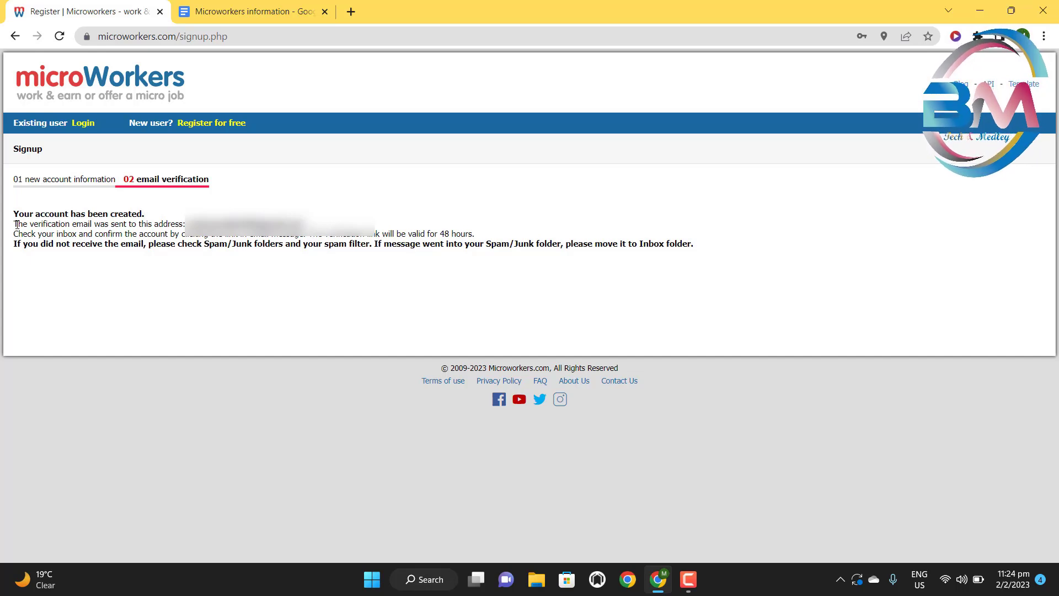
pyautogui.moveTo(15, 225); pyautogui.dragTo(304, 226)
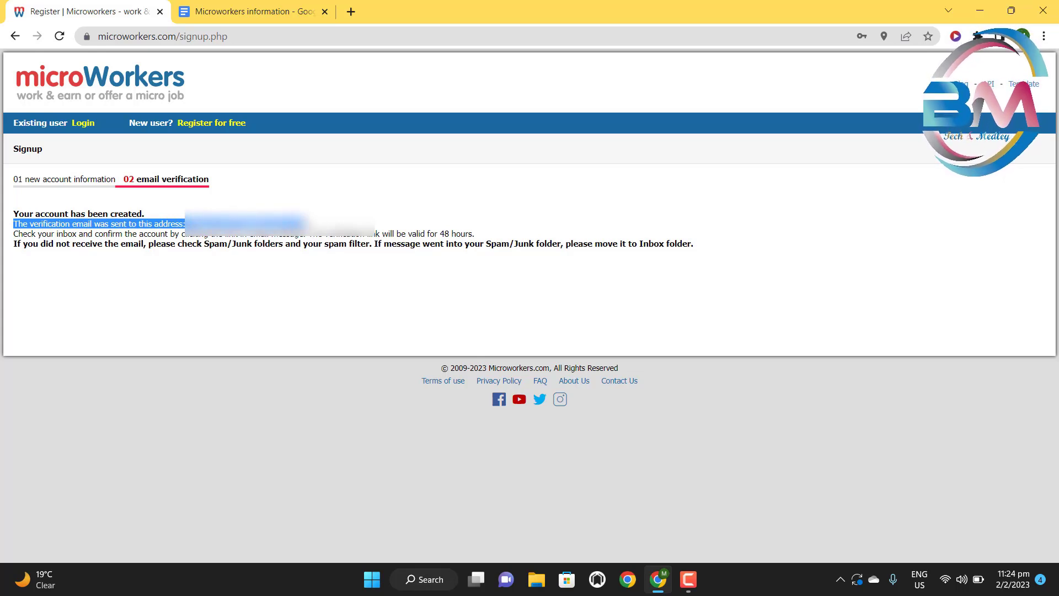
pyautogui.click(87, 242)
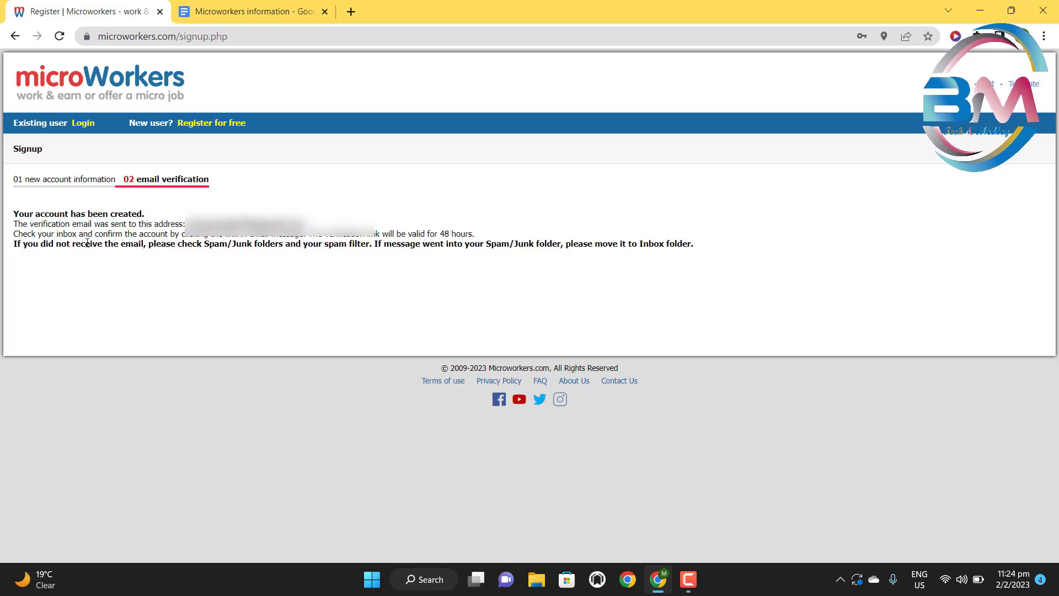
pyautogui.moveTo(23, 235); pyautogui.dragTo(476, 234)
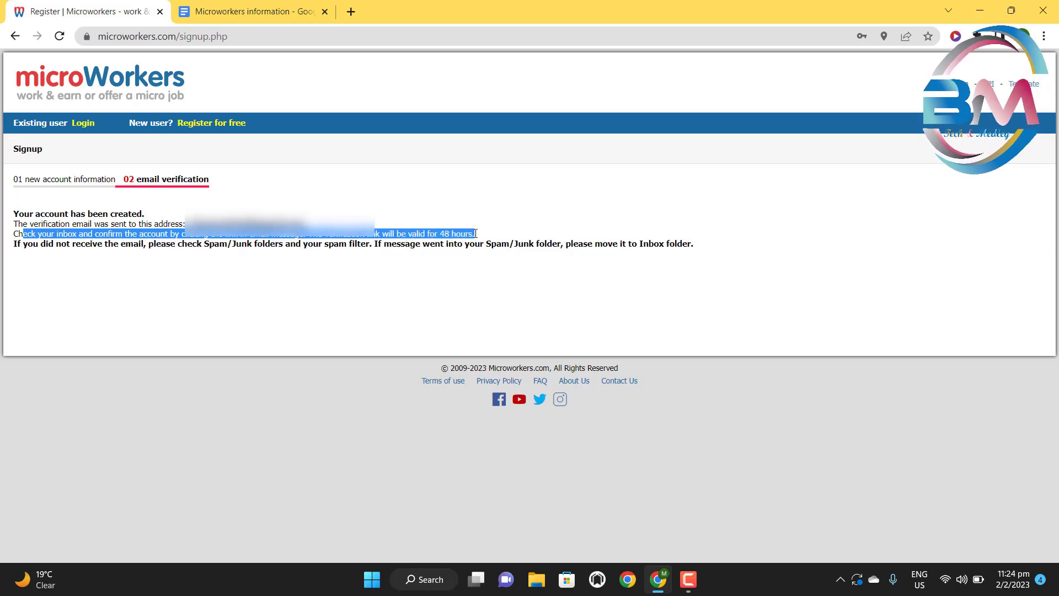
pyautogui.click(482, 203)
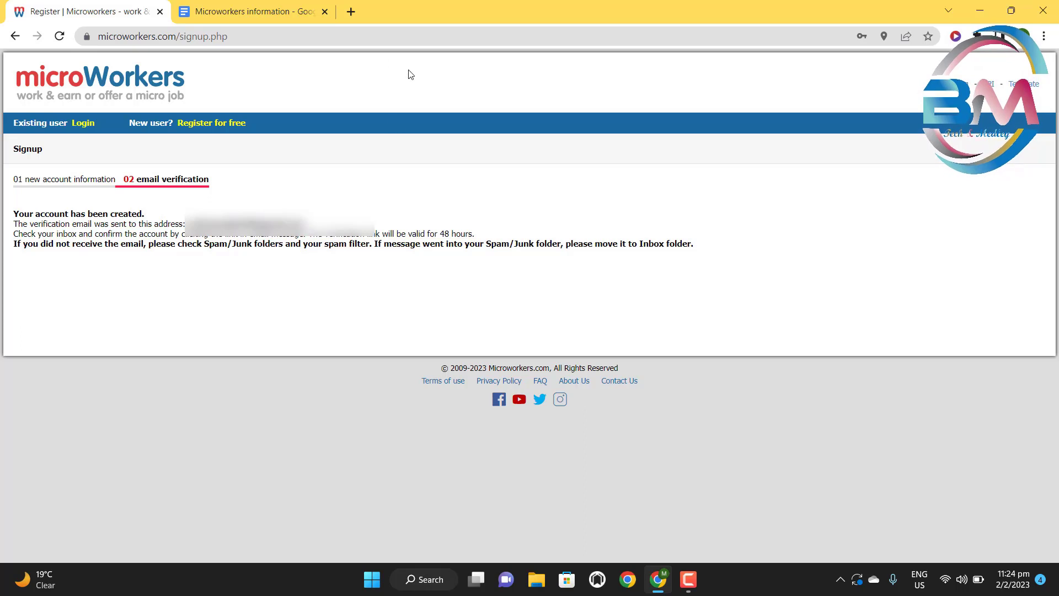
pyautogui.click(351, 12)
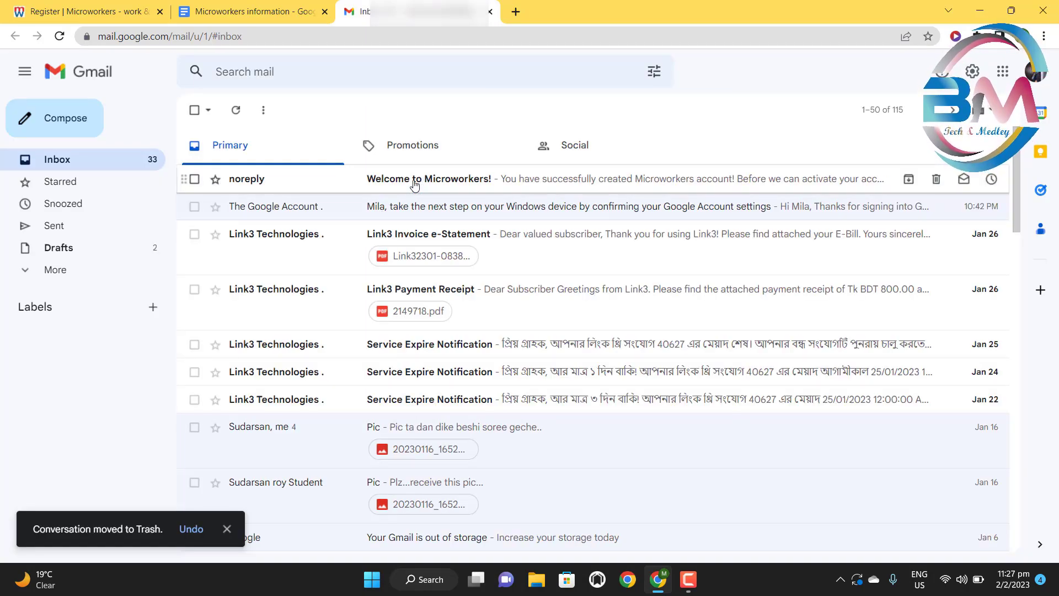
# - Open the noreply 'Welcome to Microworkers!' email and find its confirmation link
pyautogui.click(415, 184)
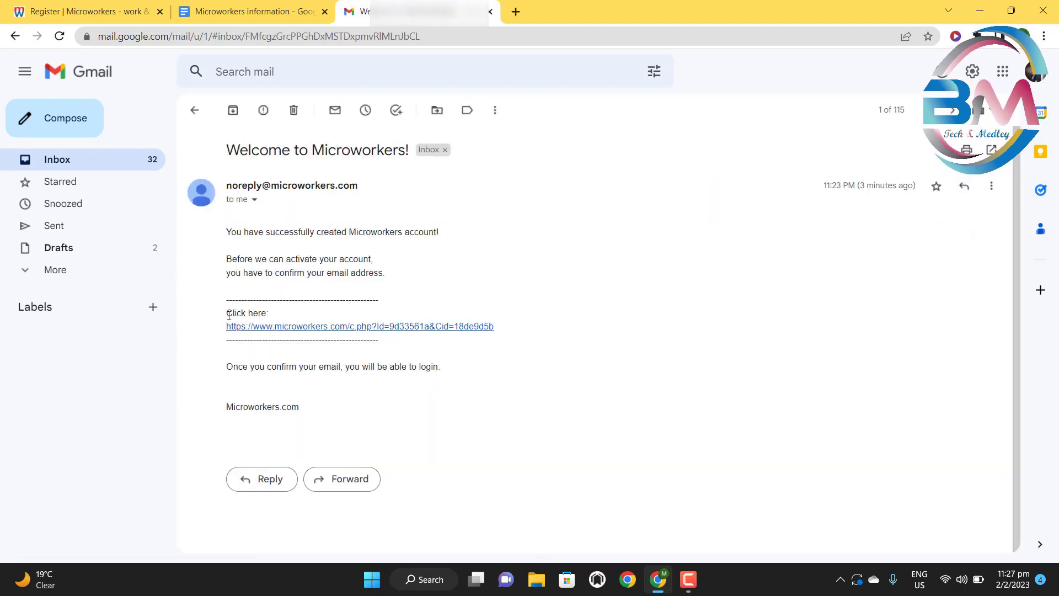
pyautogui.moveTo(227, 315); pyautogui.dragTo(267, 315)
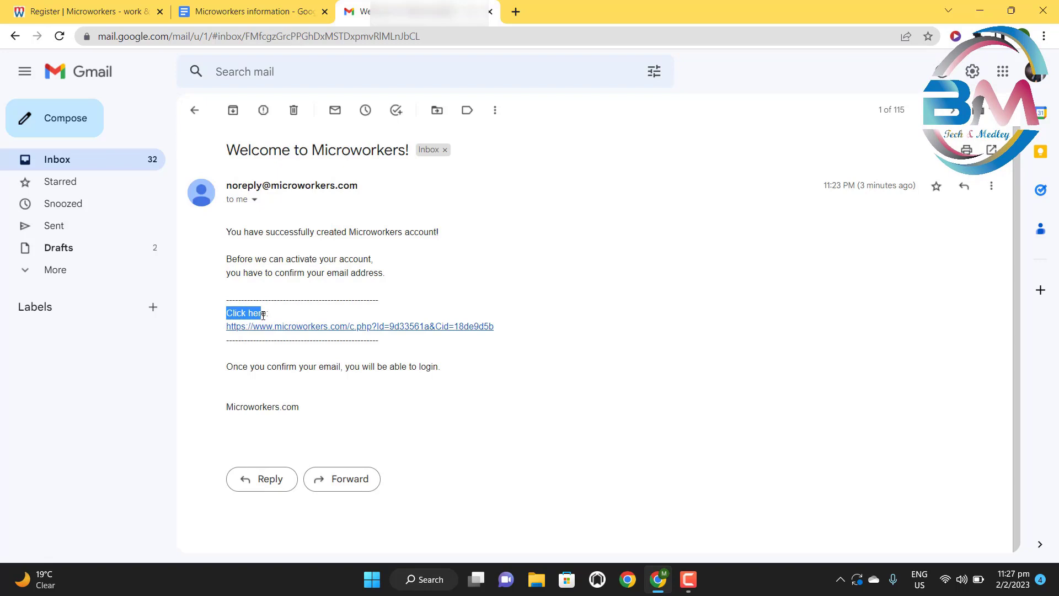
pyautogui.click(512, 310)
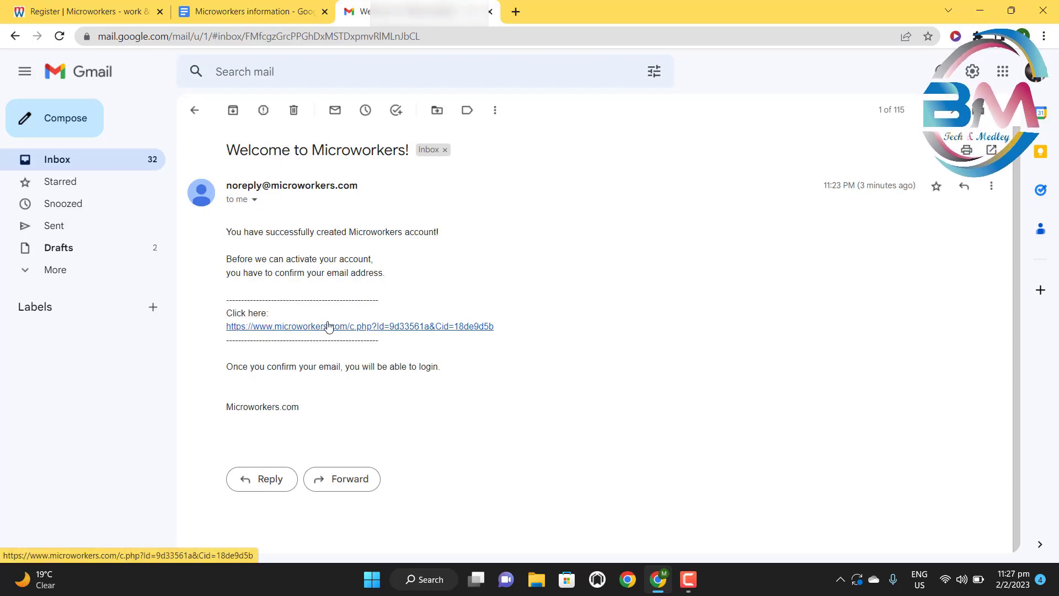